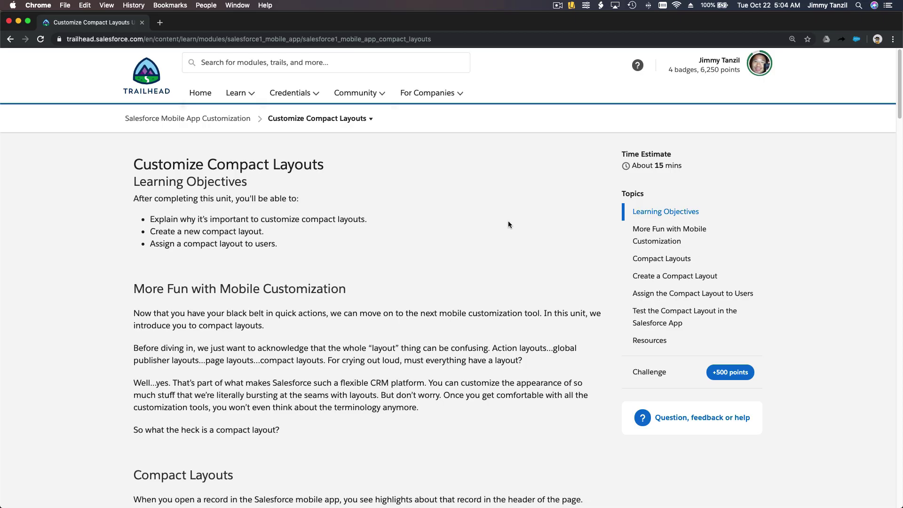
Read the Customize Compact Layouts unit, from the learning objectives through the Property example to the Create a Compact Layout instructions.
double_click(184, 166)
double_click(224, 162)
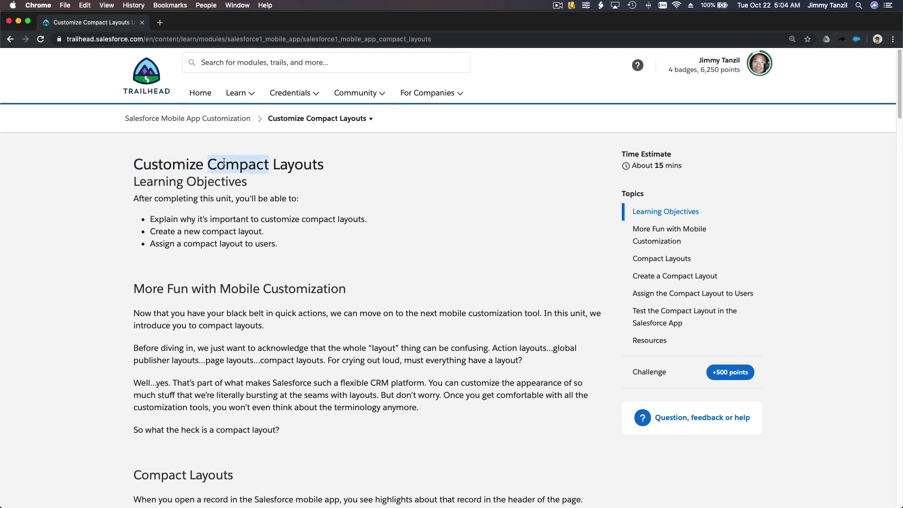
double_click(300, 164)
left_click(380, 184)
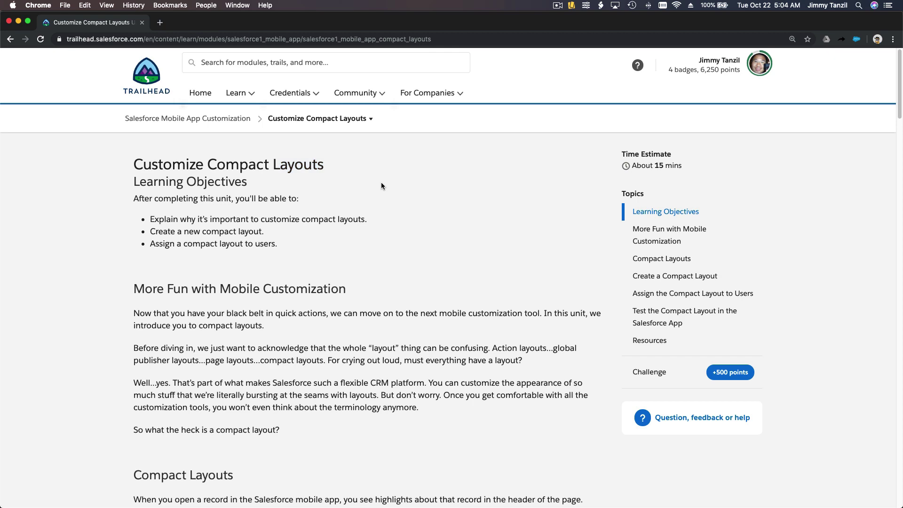
scroll(414, 182, "down", 5)
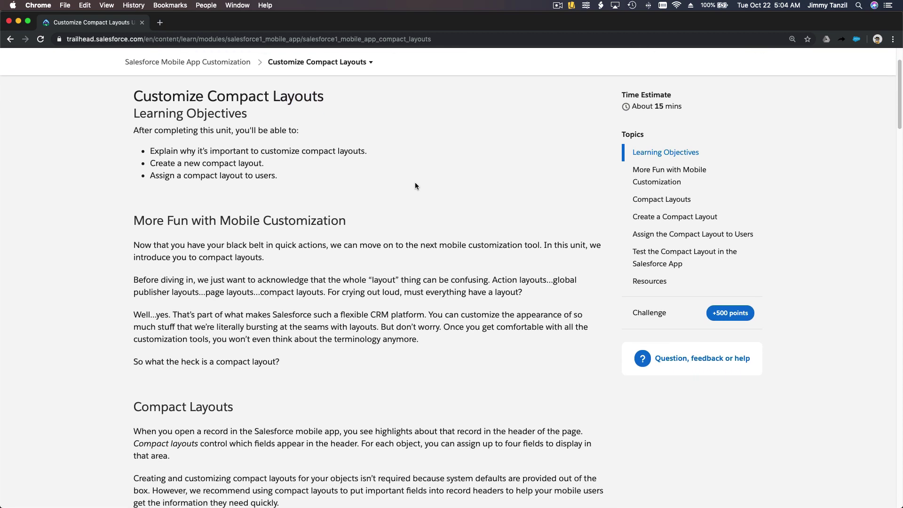
scroll(414, 183, "down", 7)
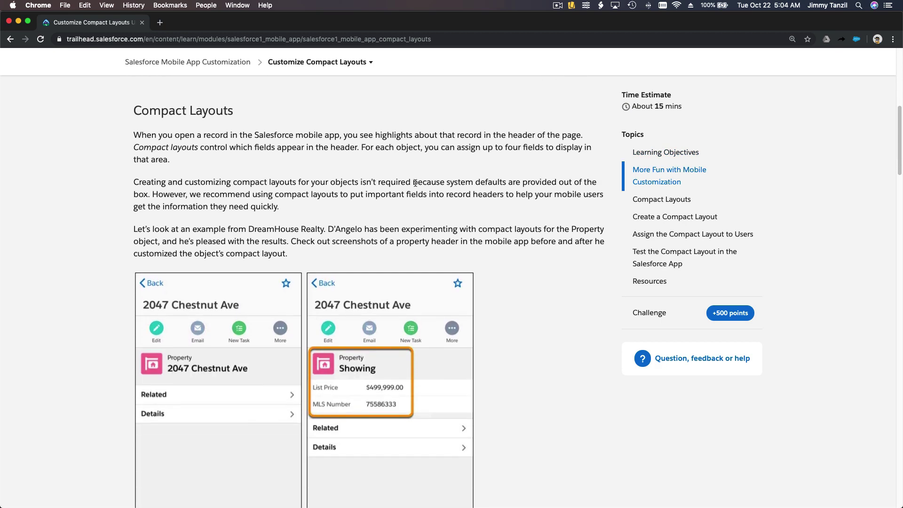
scroll(502, 243, "down", 1)
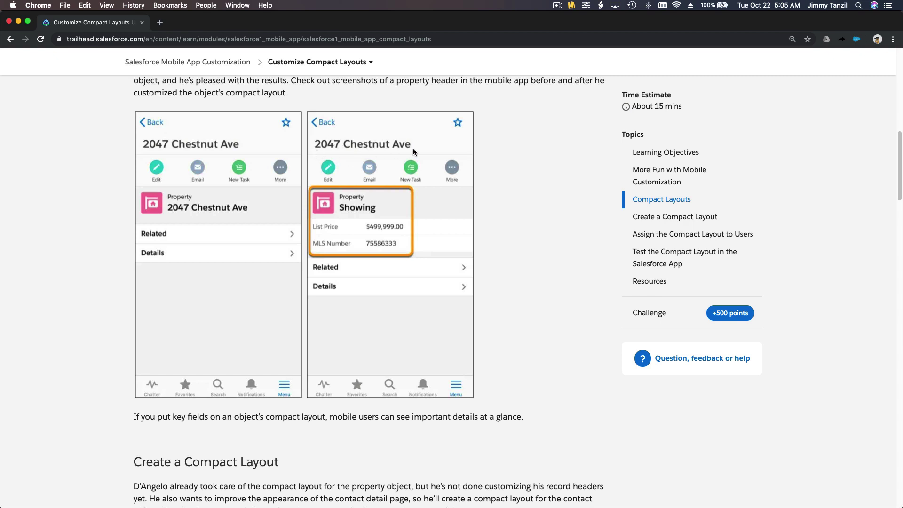
scroll(493, 179, "down", 5)
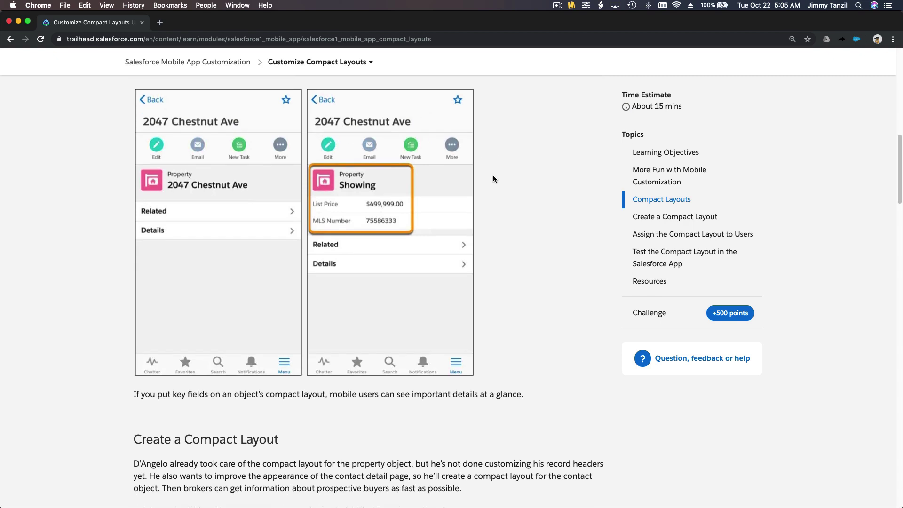
scroll(492, 179, "down", 4)
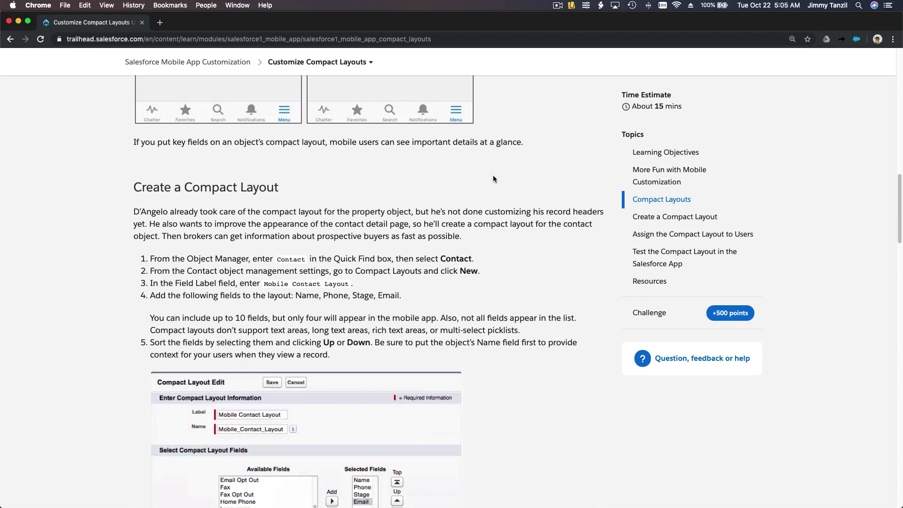
scroll(493, 179, "down", 4)
scroll(492, 178, "up", 5)
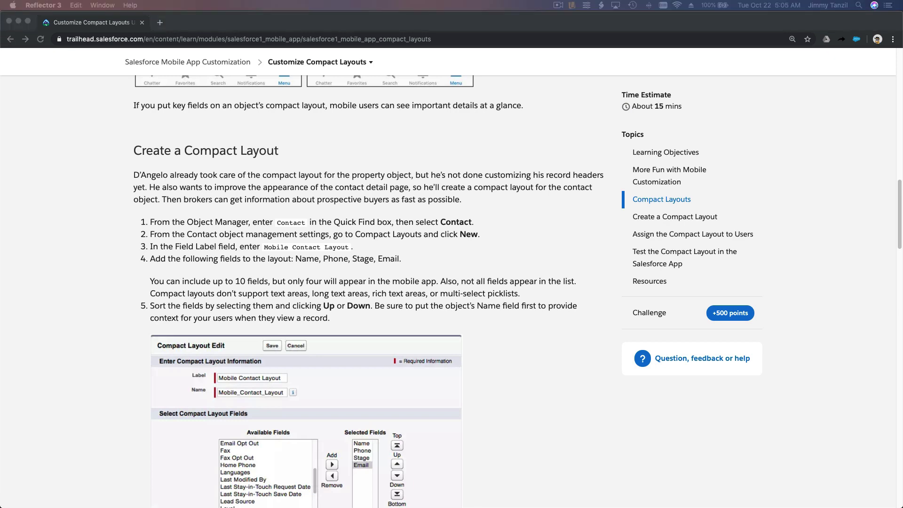
In the mirrored phone's Salesforce app, open the first recent student record, inspect its header, and move the phone window out of view.
left_click_drag(588, 28, 362, 30)
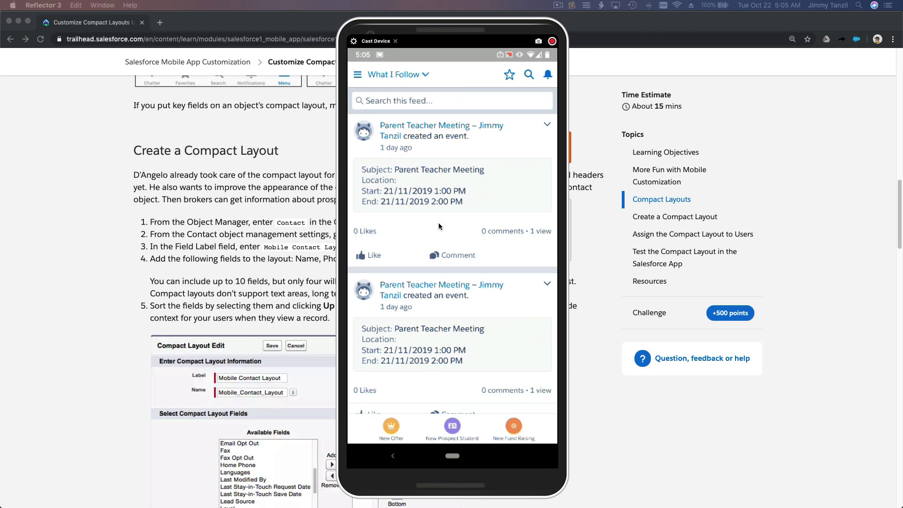
left_click(360, 81)
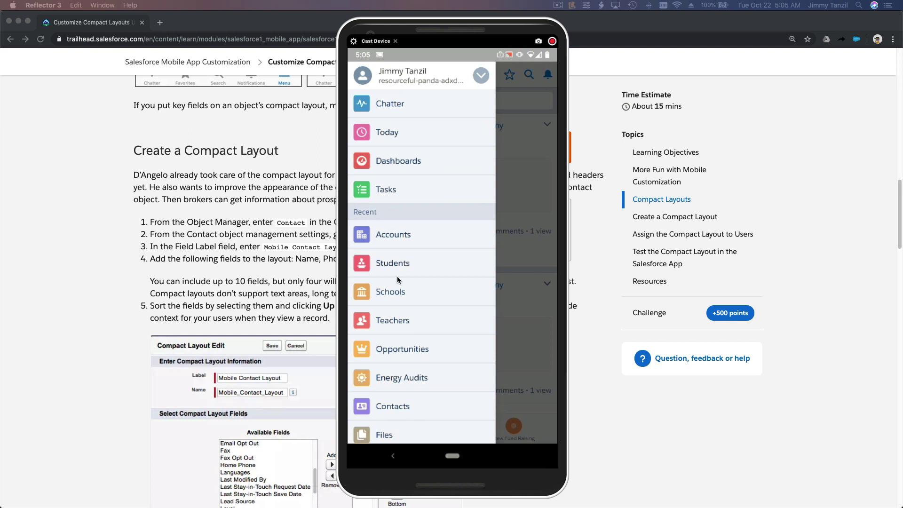
left_click(381, 262)
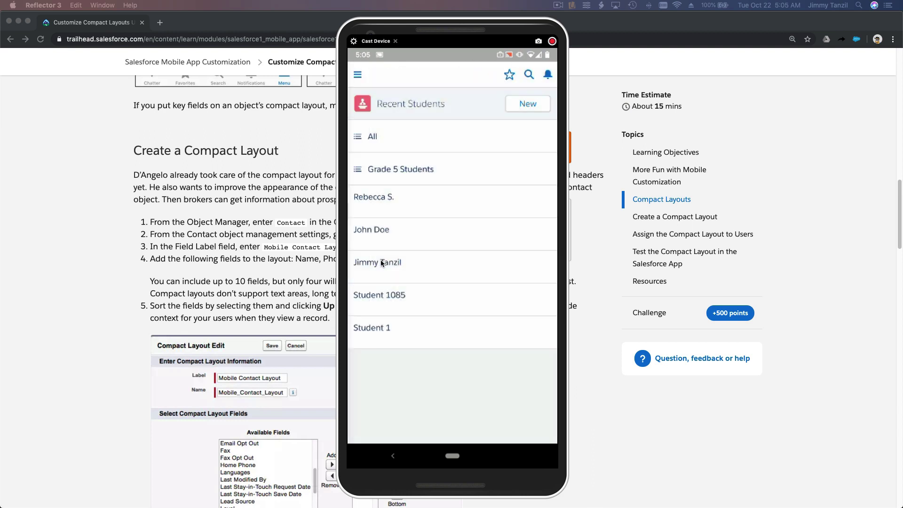
left_click(373, 199)
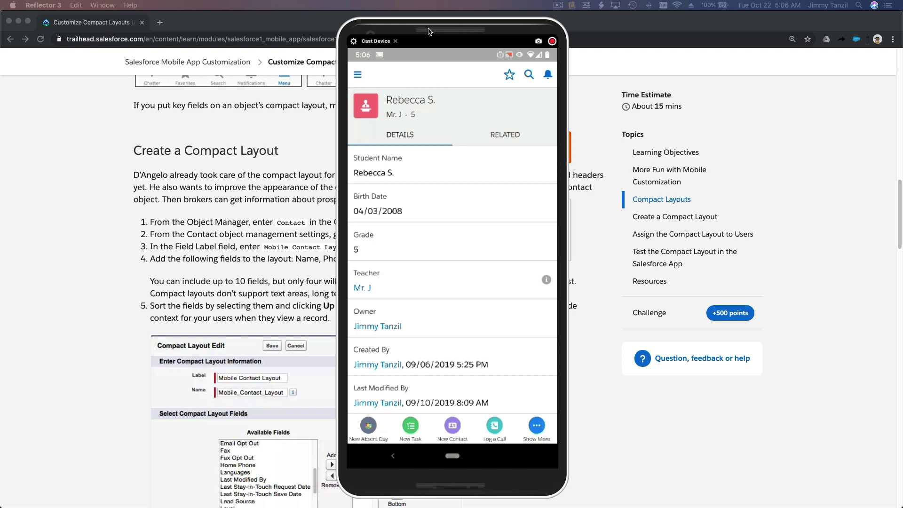
left_click_drag(435, 30, 900, 45)
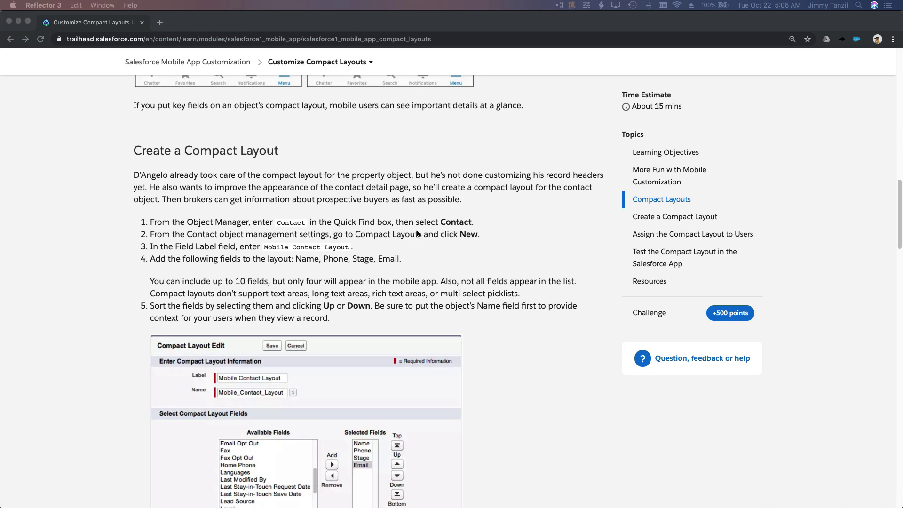
Launch the My Trailhead Playground 1 org from the Trailhead profile's Hands-on Orgs page and close the Hands-on Orgs tab.
left_click(477, 197)
scroll(476, 196, "up", 2)
scroll(477, 199, "up", 15)
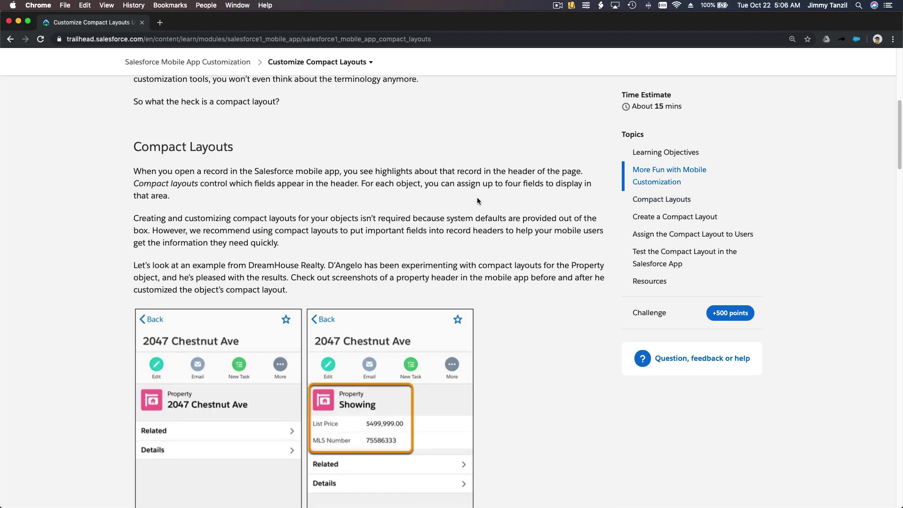
scroll(477, 198, "up", 5)
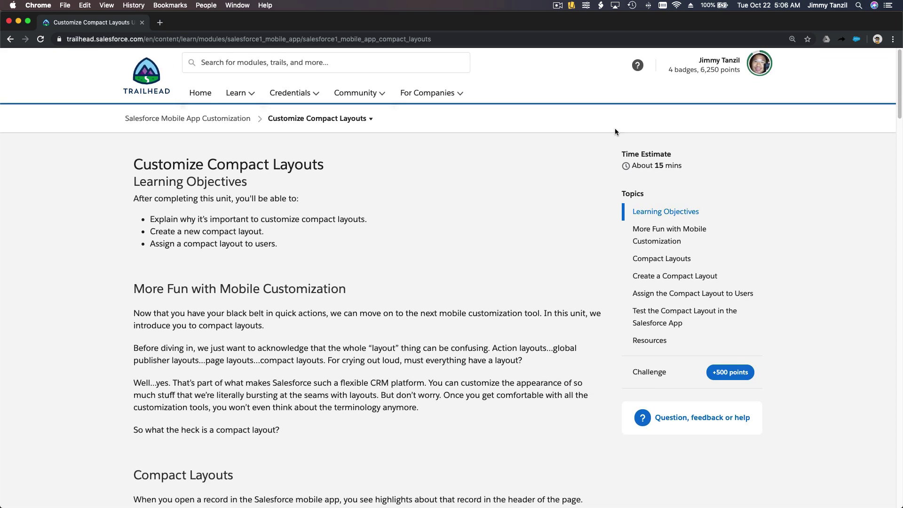
left_click(760, 71)
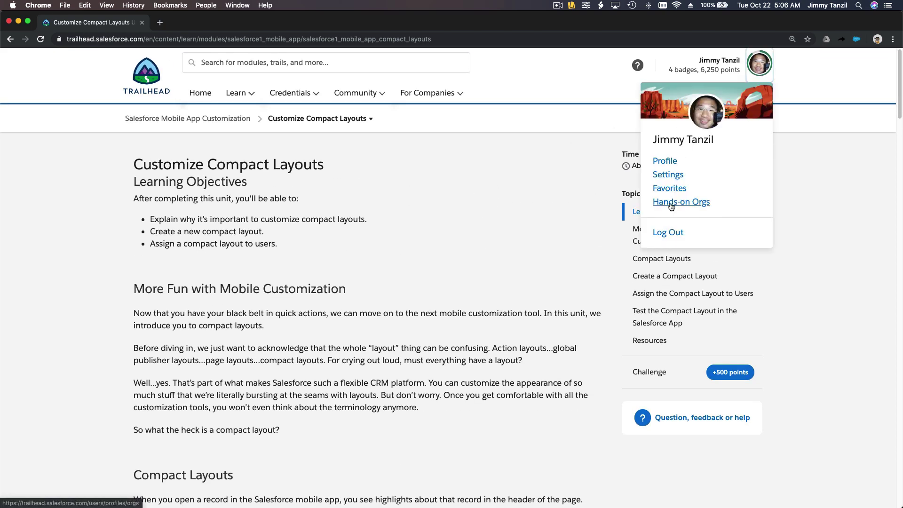
left_click(671, 206, "super")
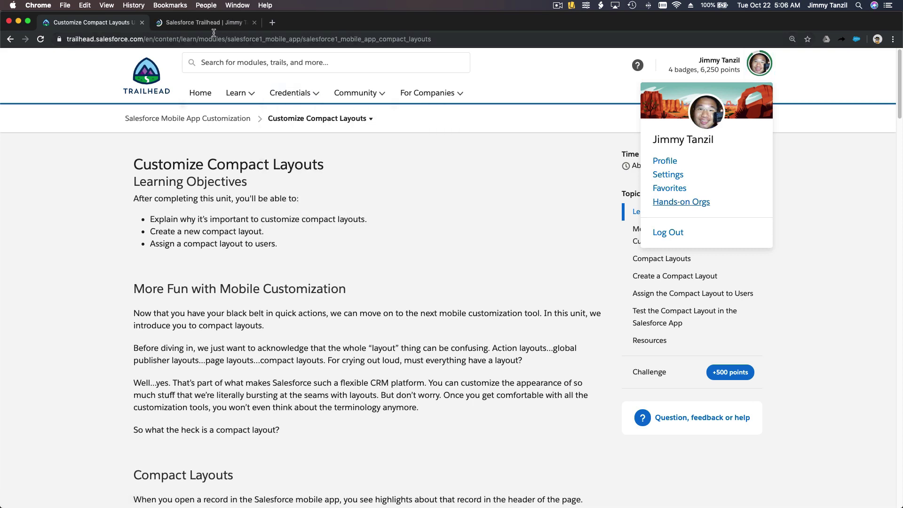
left_click(214, 28)
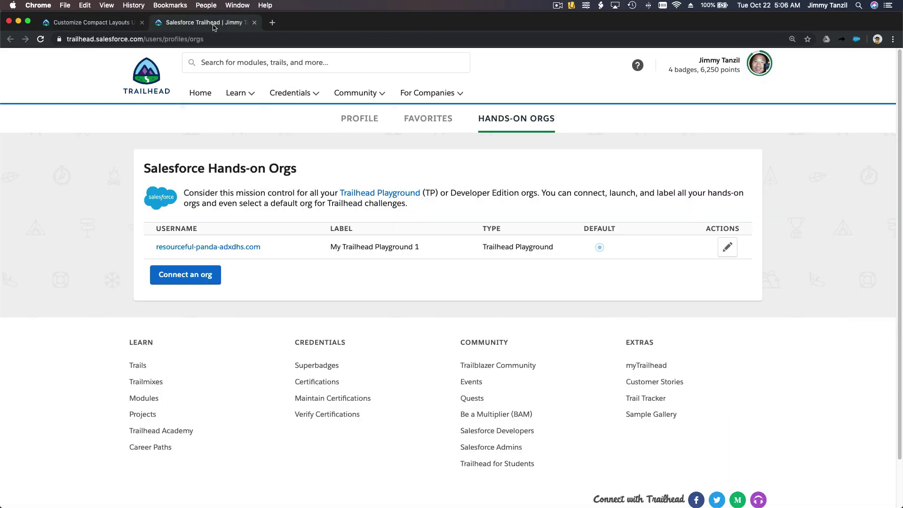
left_click(233, 247)
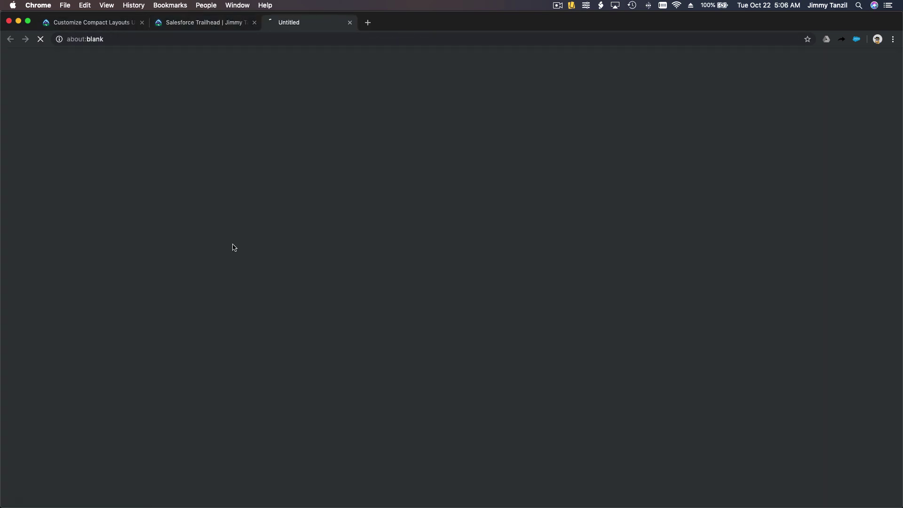
left_click(254, 22)
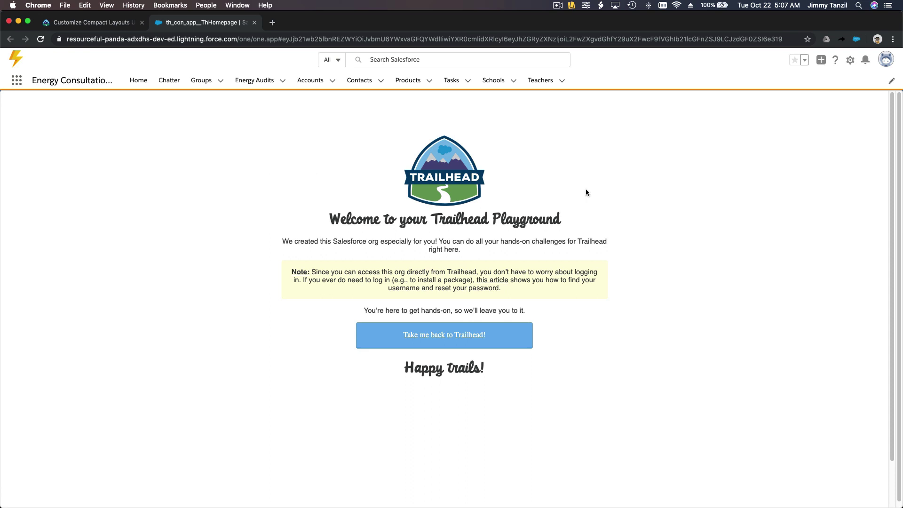
Open the playground org's Setup and go to the Object Manager.
left_click(849, 60)
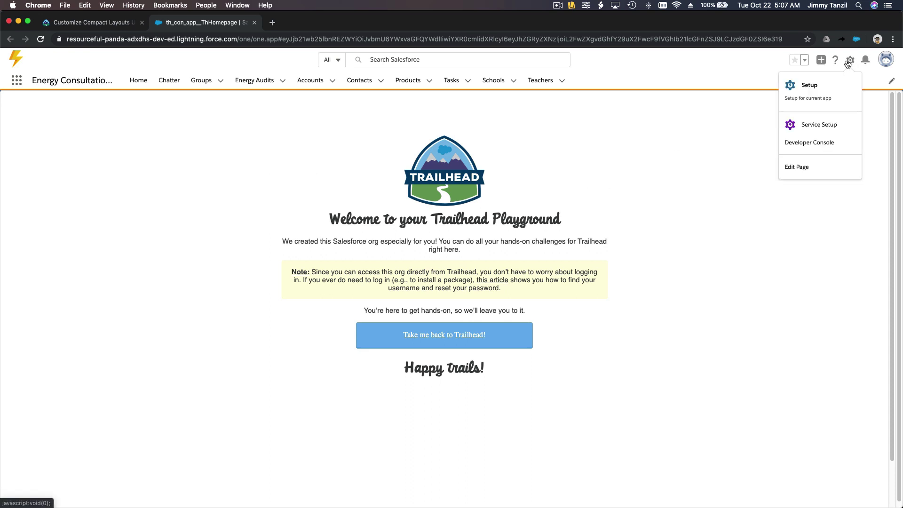
left_click(853, 86)
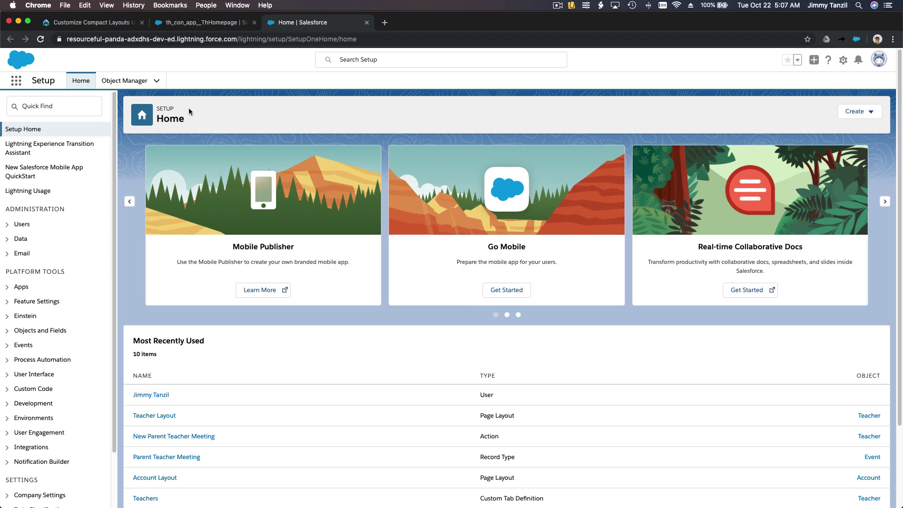
left_click(125, 83)
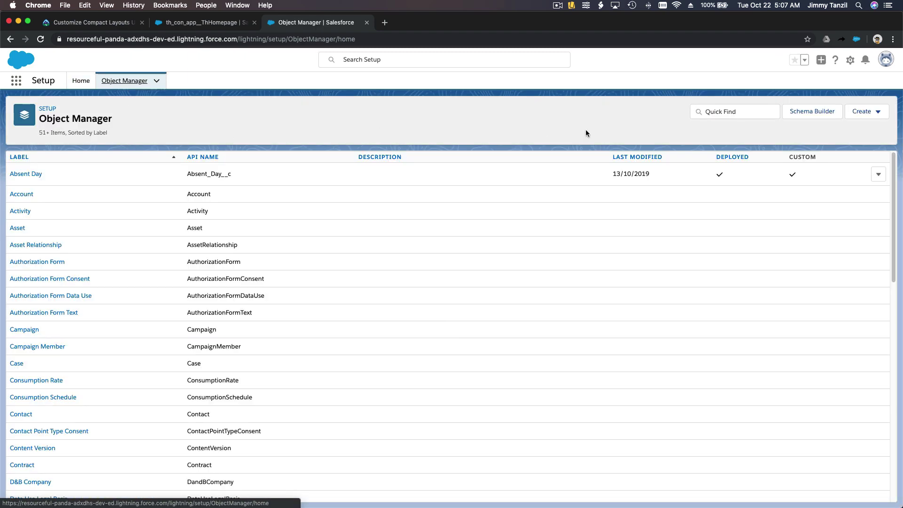
Search the objects for "Student" and open the Student object.
left_click(701, 112)
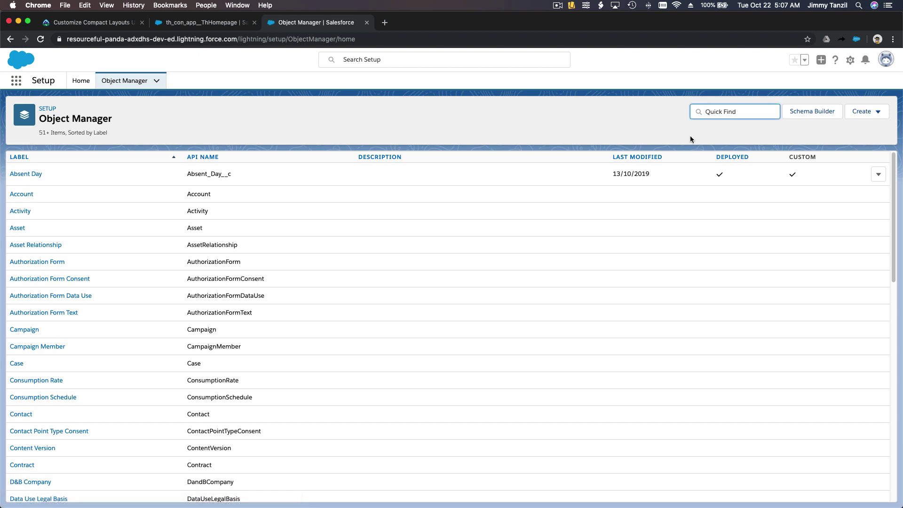
type("Student")
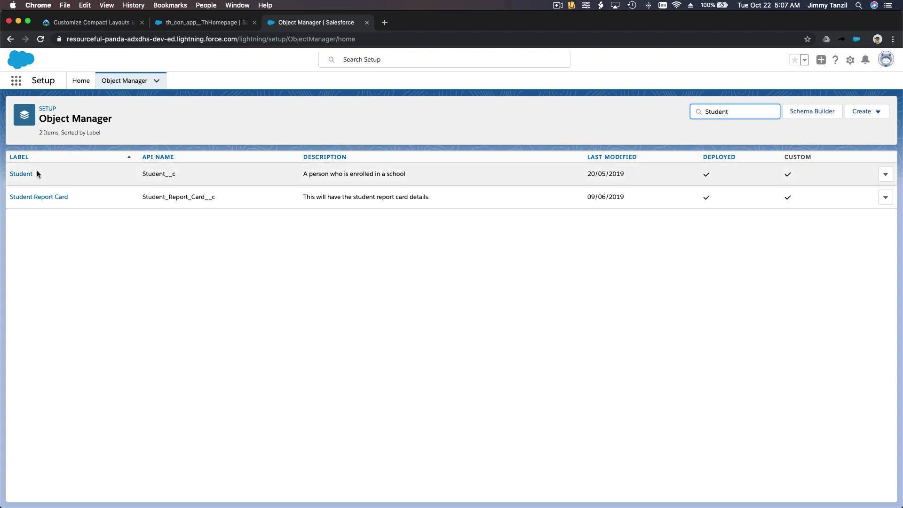
left_click(21, 174)
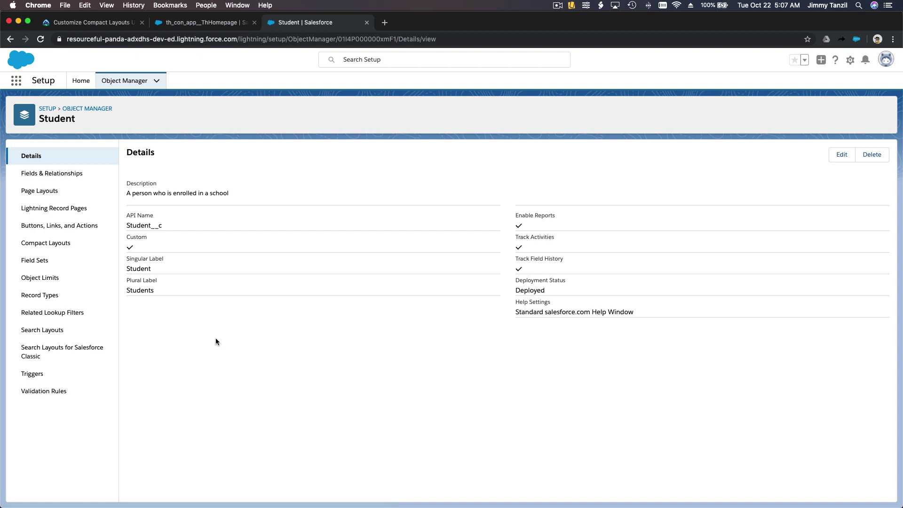
Open the Student object's Student Compact Layout for editing.
left_click(83, 244)
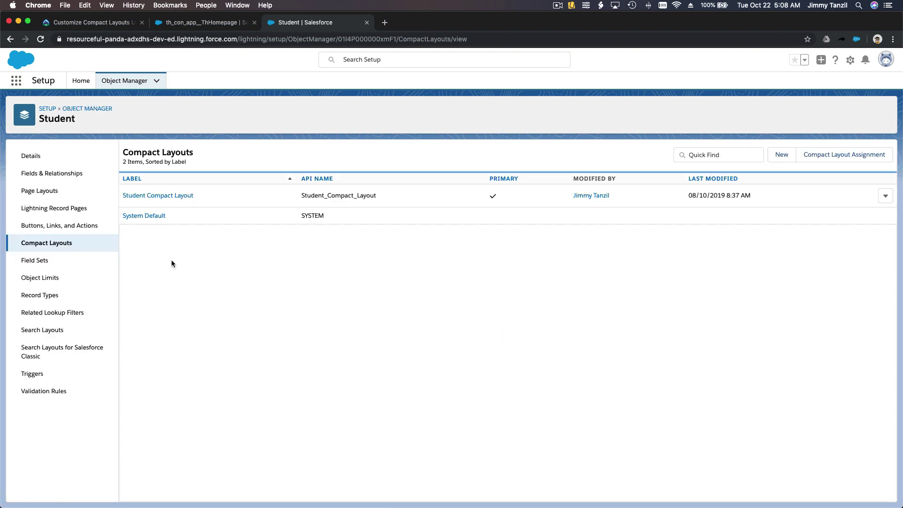
left_click(182, 196)
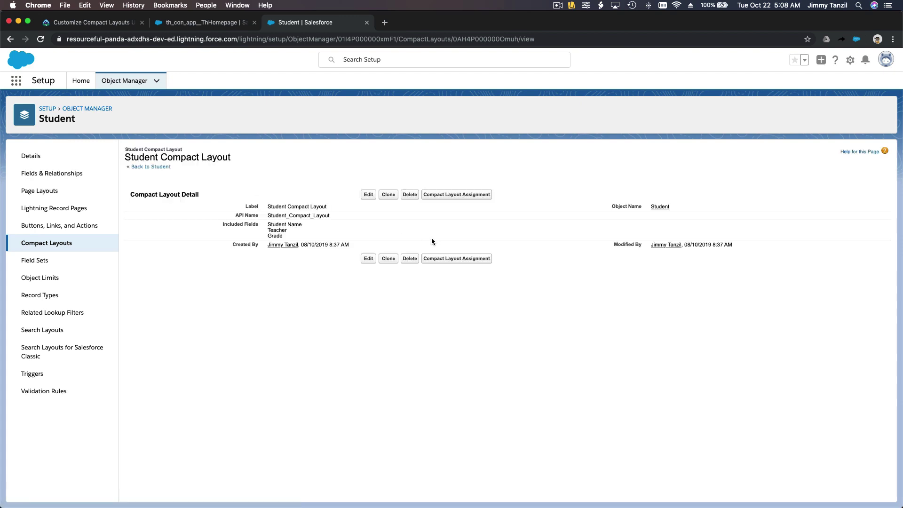
left_click(368, 195)
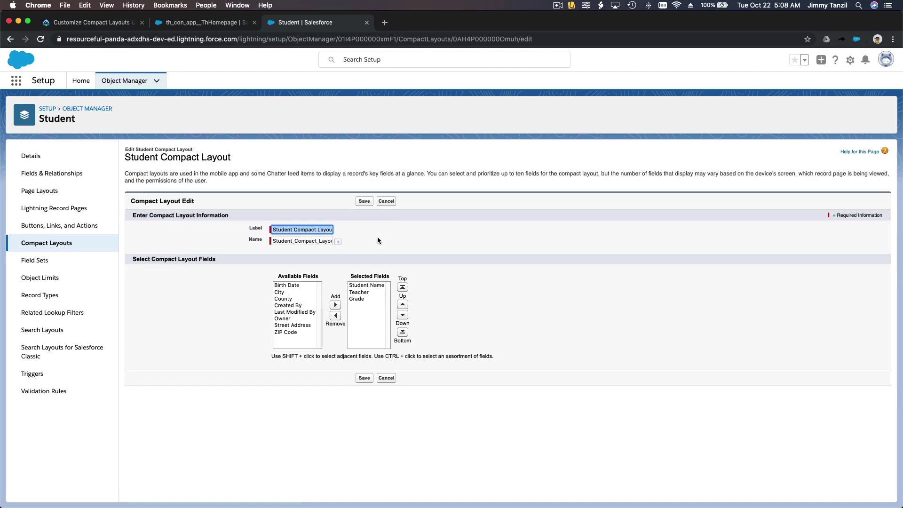
Add the Birth Date field to the selected fields of the Student Compact Layout and save it.
left_click(300, 291)
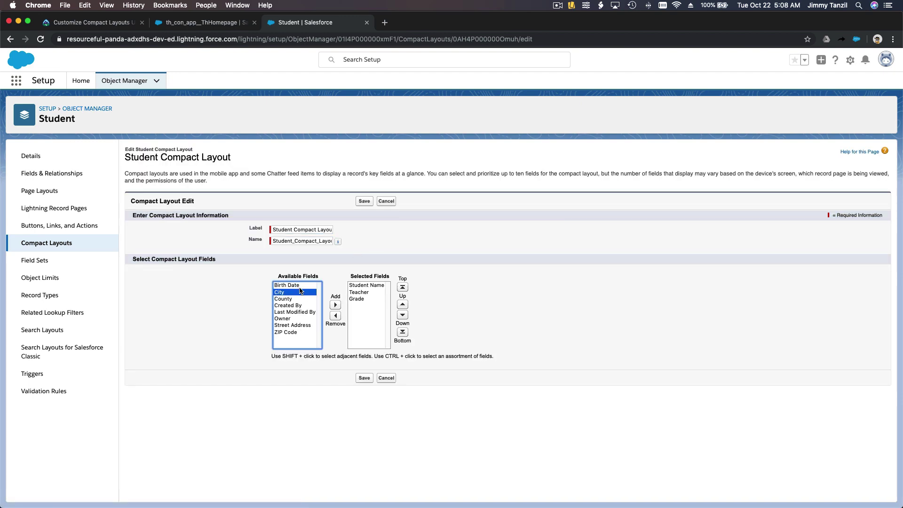
left_click(295, 285)
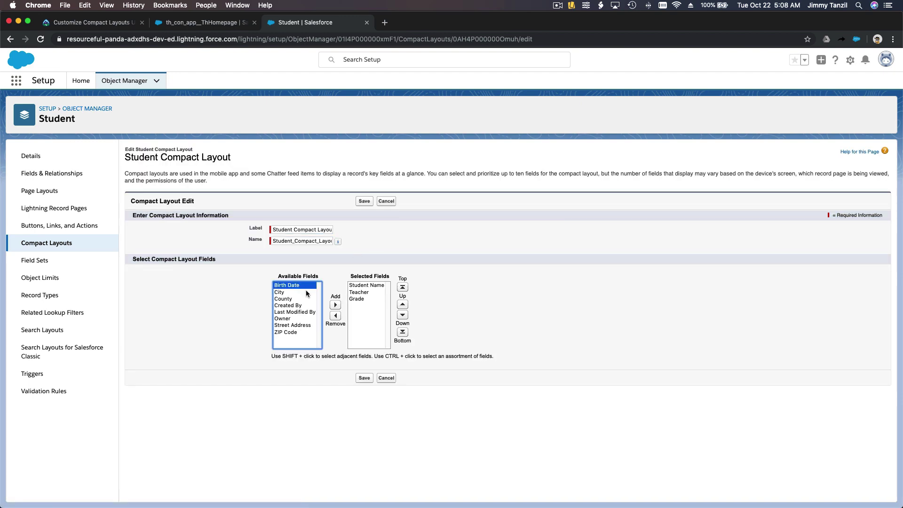
left_click(334, 305)
left_click(332, 387)
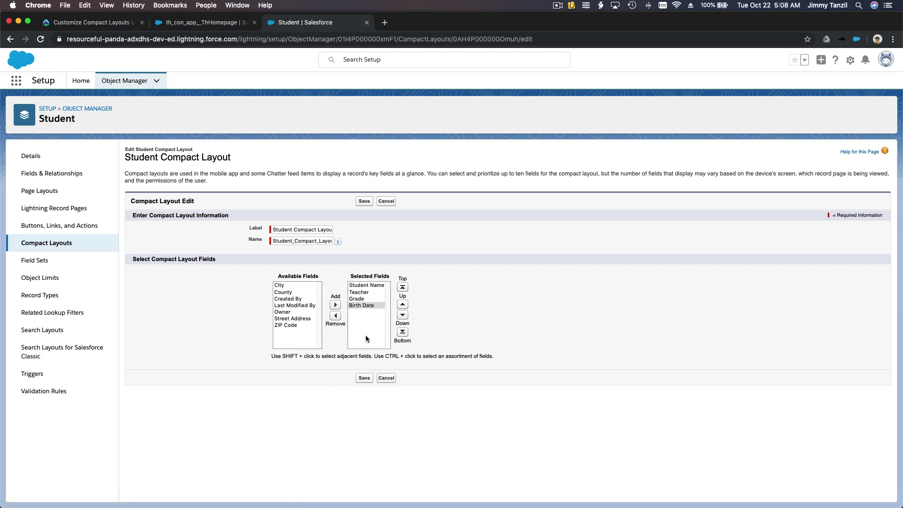
left_click(373, 284)
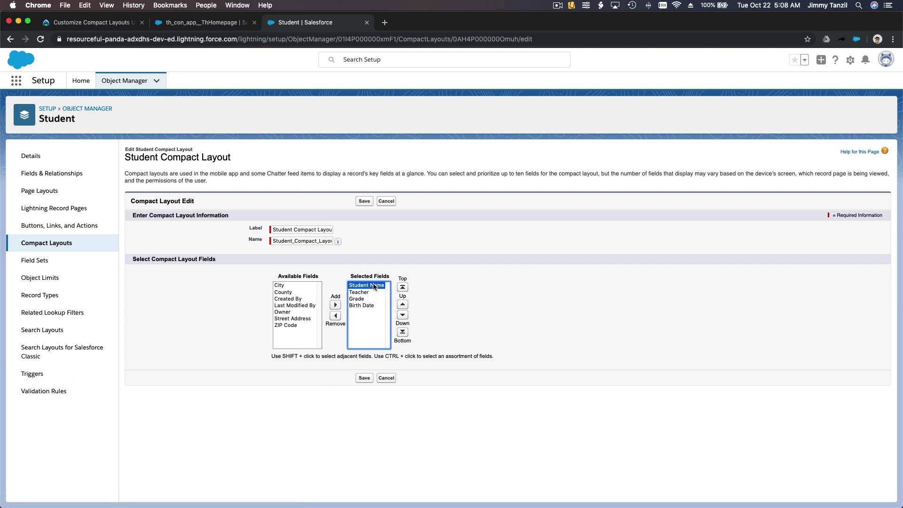
left_click(373, 292)
left_click(375, 306)
left_click(363, 378)
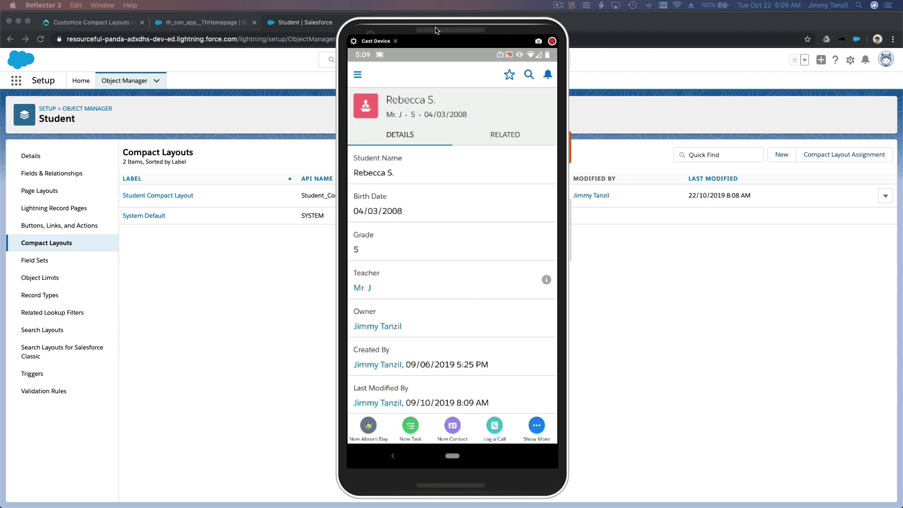
Check the student record's header on the mirrored phone and move the phone window out of view.
left_click_drag(438, 29, 902, 198)
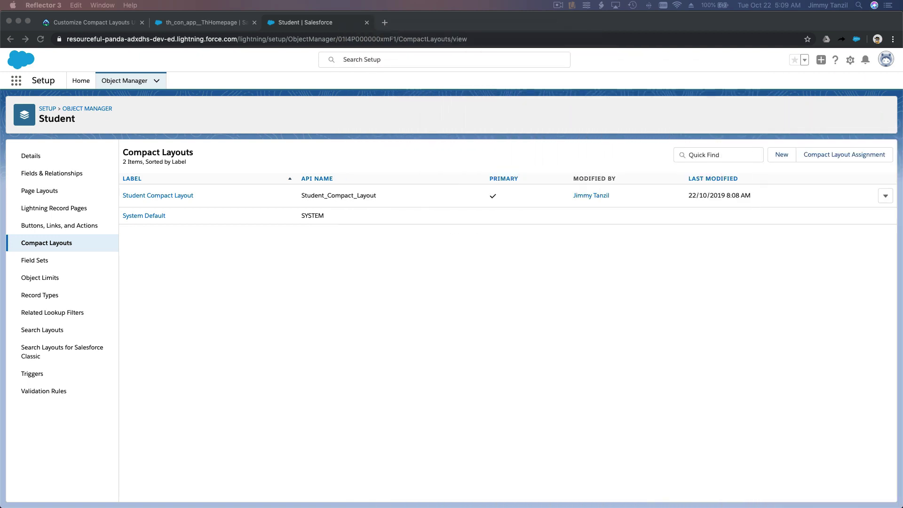
Switch back to Chrome and read the Trailhead instructions for creating the Mobile Contact Layout and assigning it to users.
left_click(509, 265)
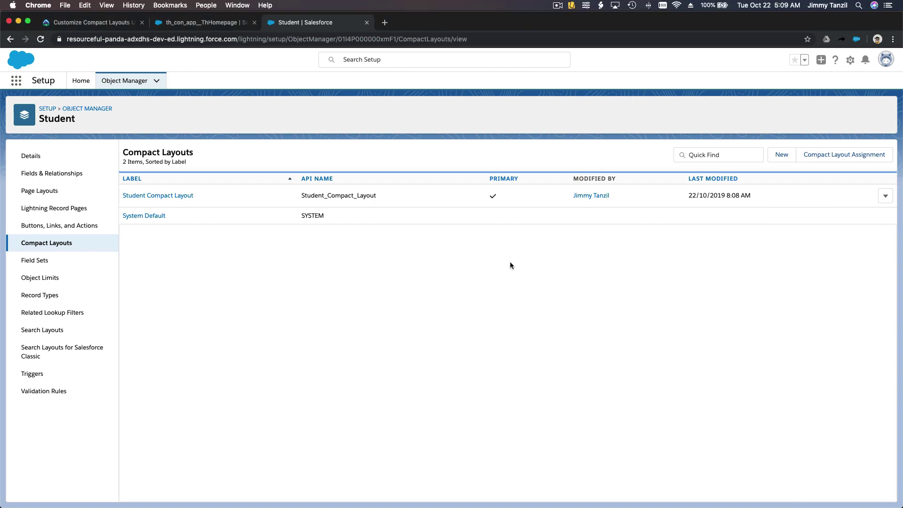
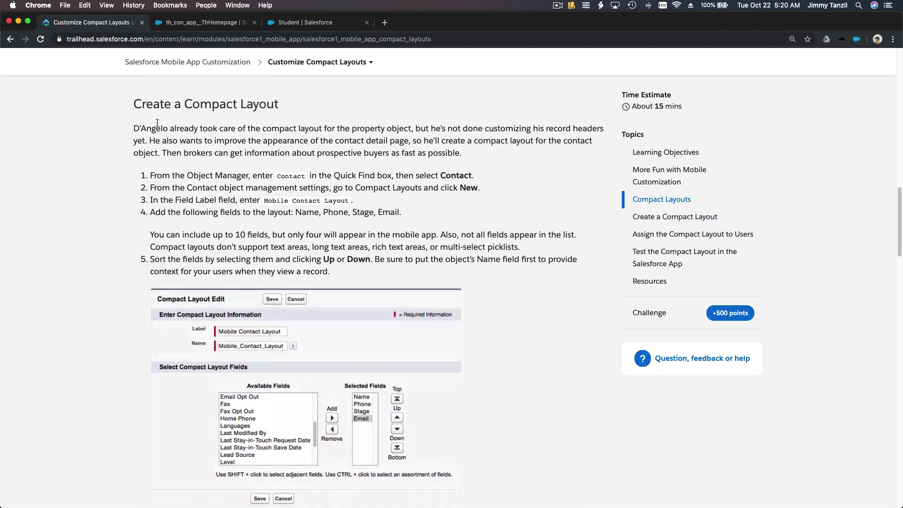
scroll(216, 201, "down", 1)
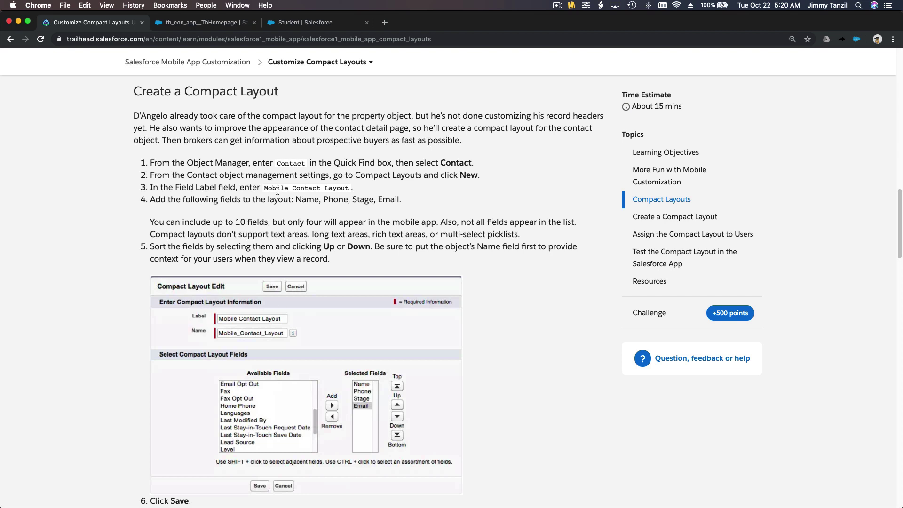
scroll(323, 196, "down", 4)
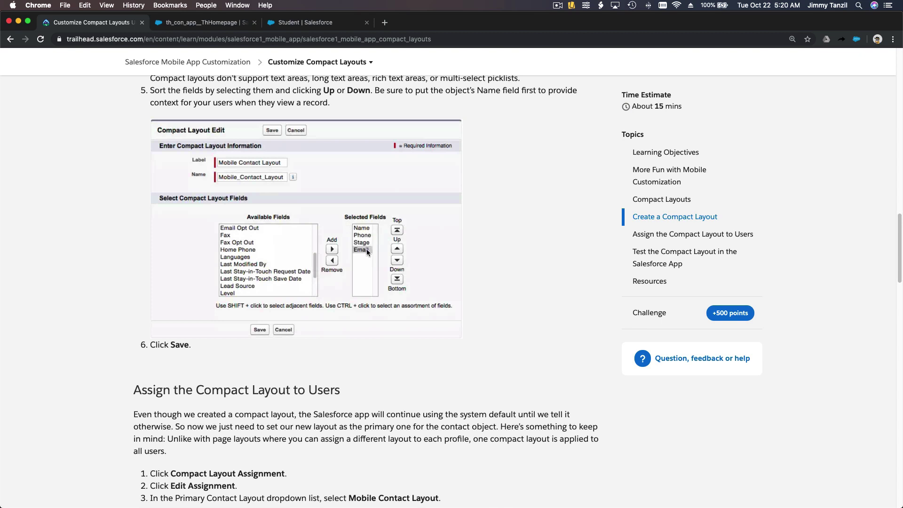
scroll(369, 309, "down", 3)
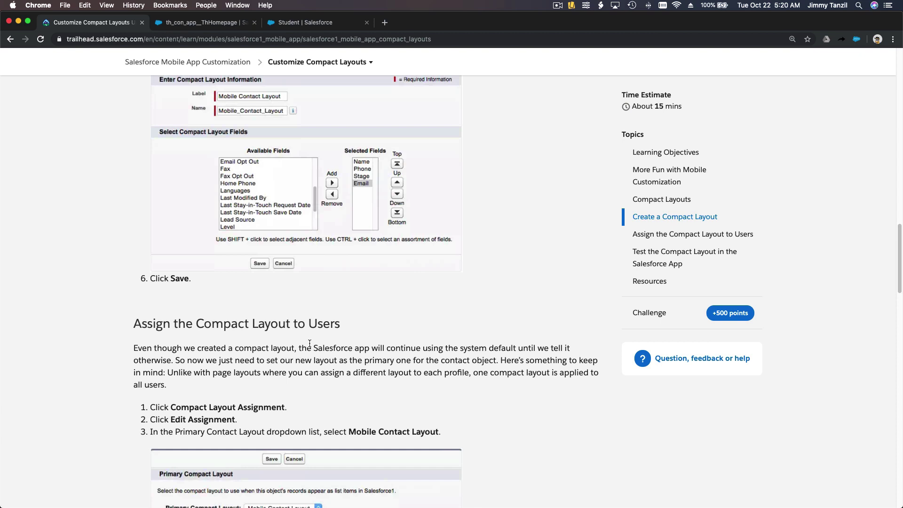
scroll(309, 343, "down", 1)
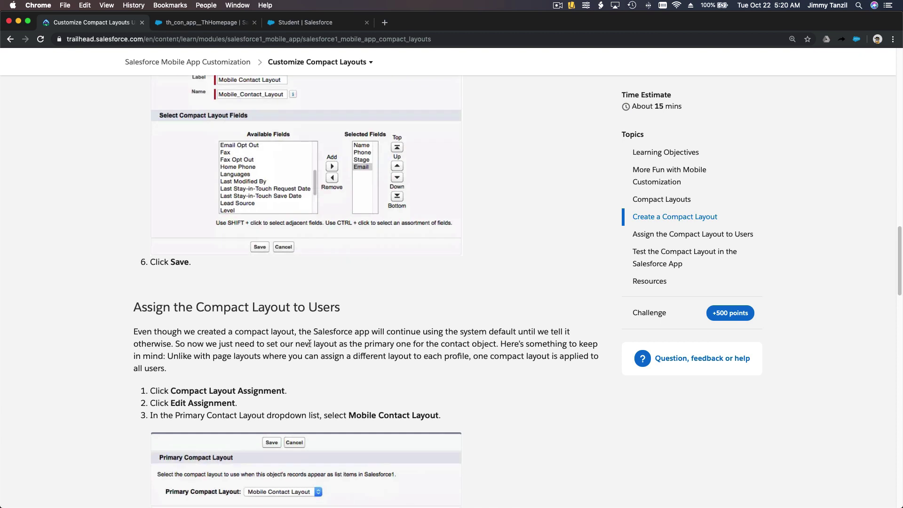
scroll(309, 343, "down", 4)
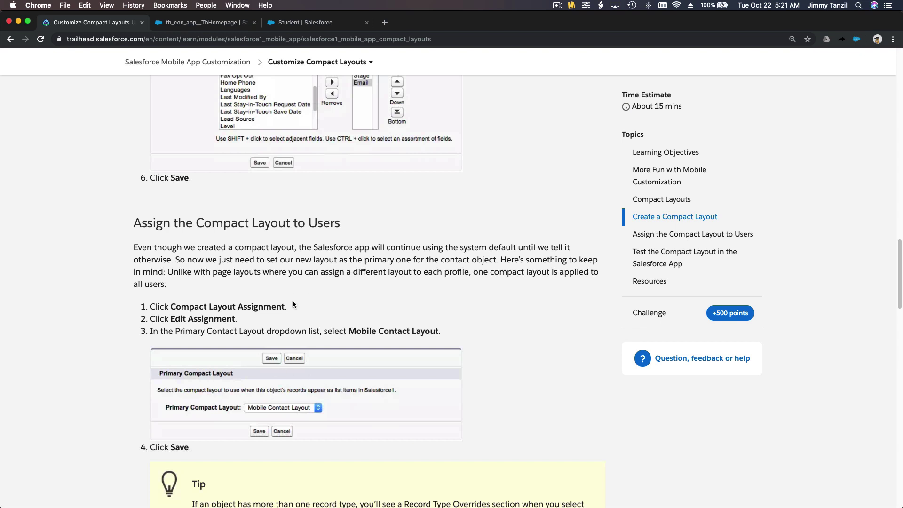
scroll(292, 300, "up", 10)
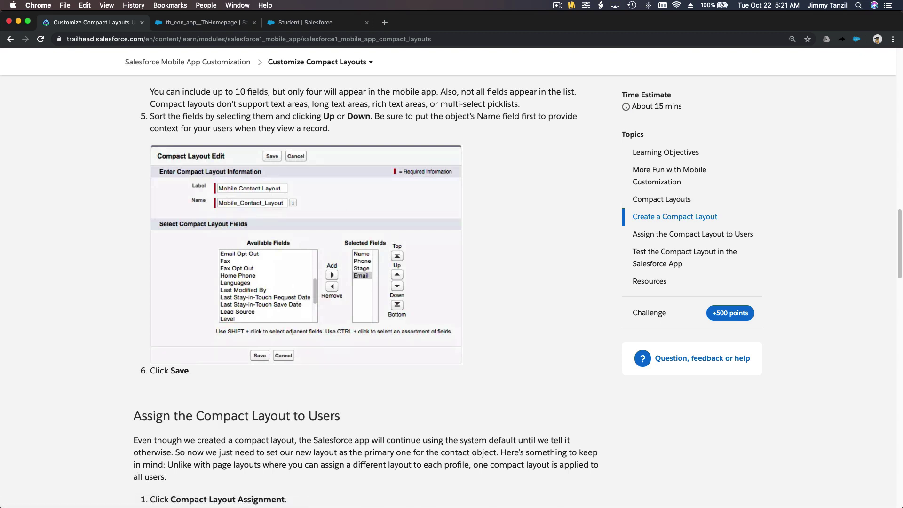
Switch to Reflector, bring the mirrored phone into view and open the recent contact's record from Contacts.
key("super+Tab")
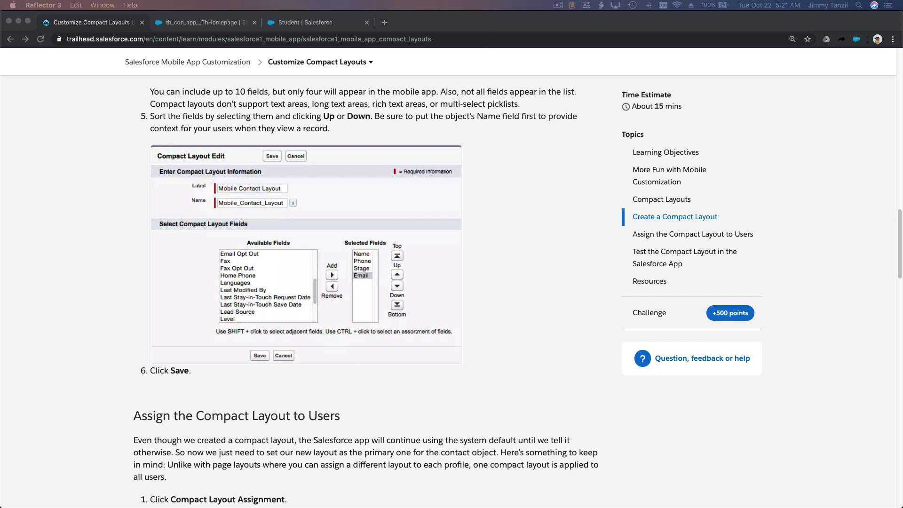
left_click_drag(883, 89, 436, 54)
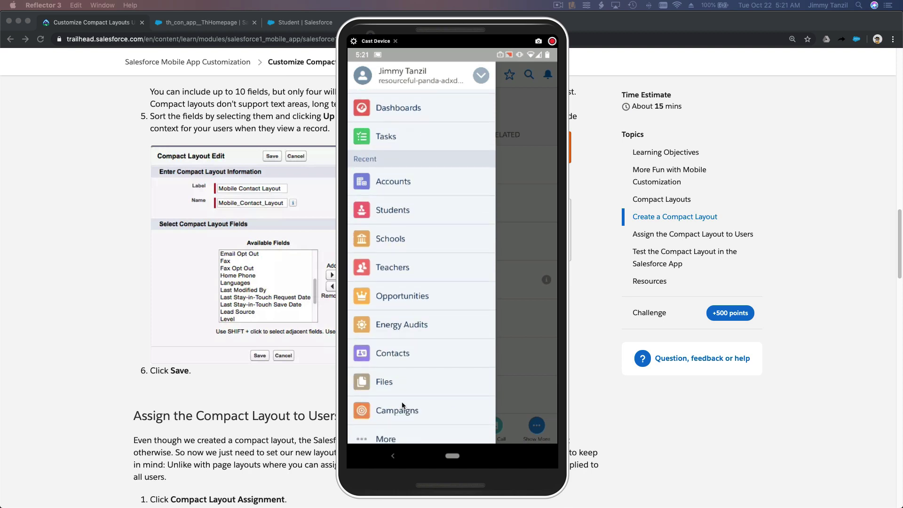
left_click(362, 354)
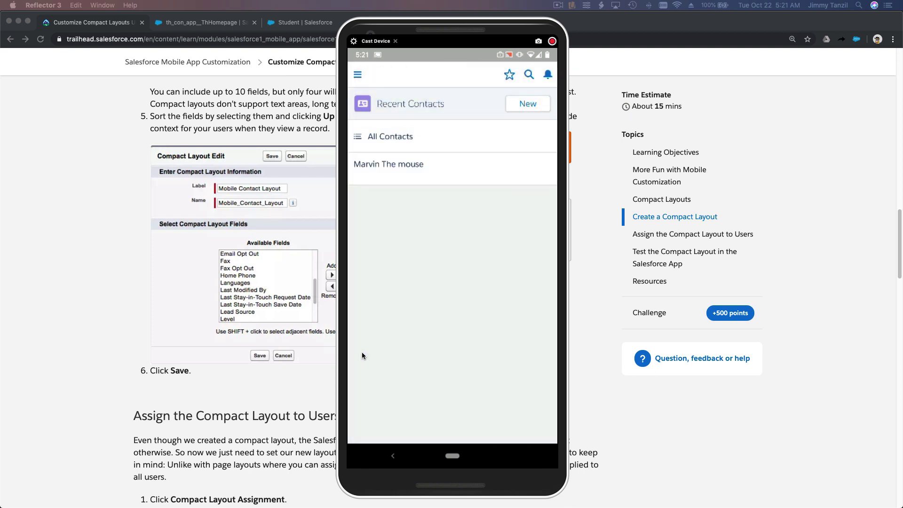
left_click(401, 171)
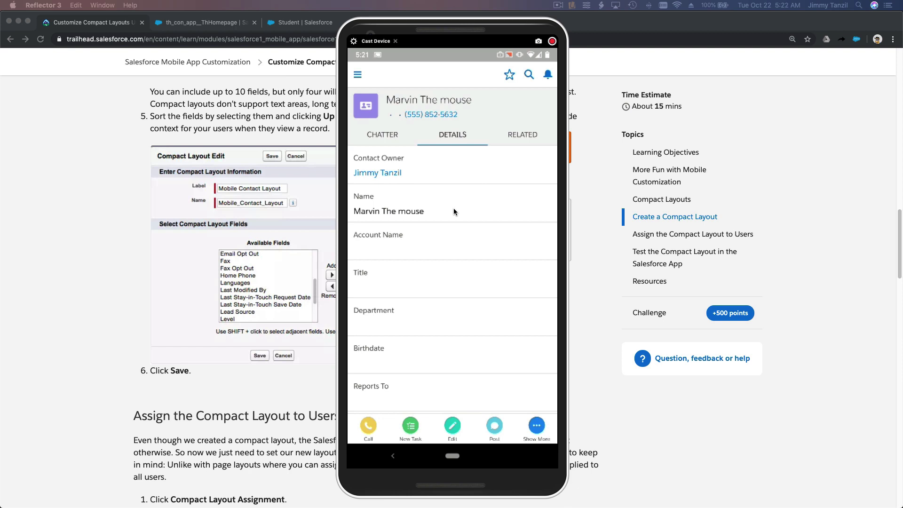
Examine the Stage, Phone and Email fields in the contact's details and move the phone window out of view.
scroll(454, 211, "down", 6)
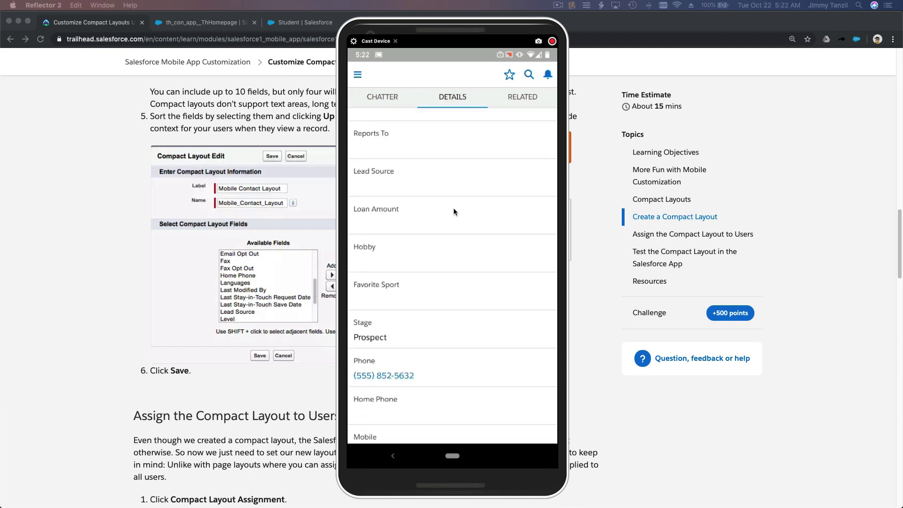
scroll(453, 211, "down", 3)
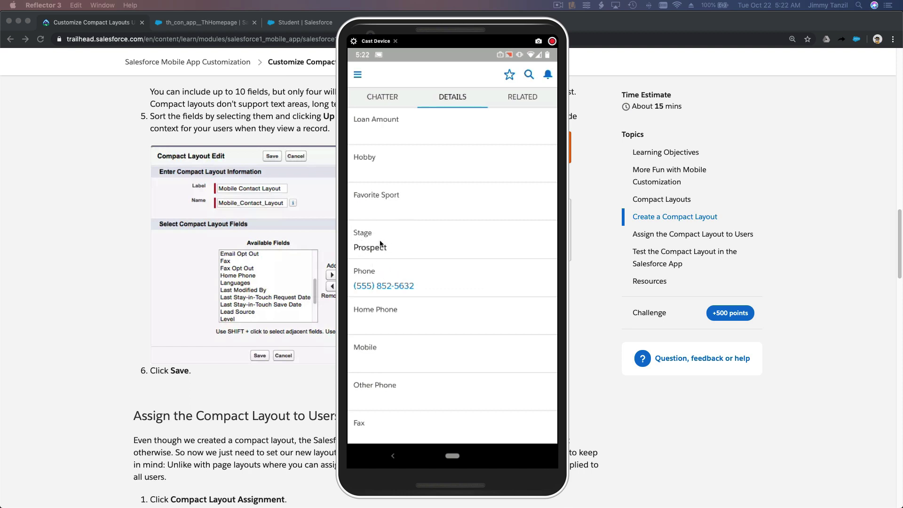
scroll(380, 243, "down", 3)
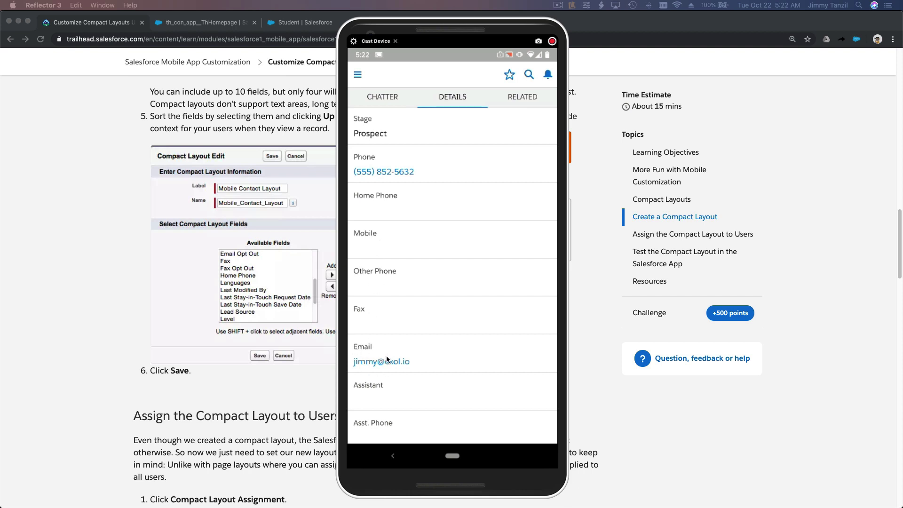
scroll(386, 359, "up", 4)
scroll(387, 359, "up", 10)
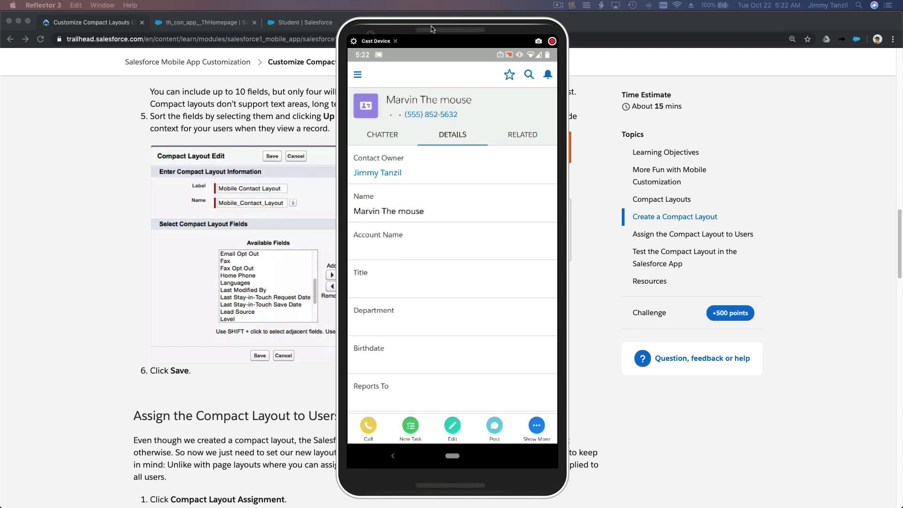
left_click_drag(431, 29, 902, 137)
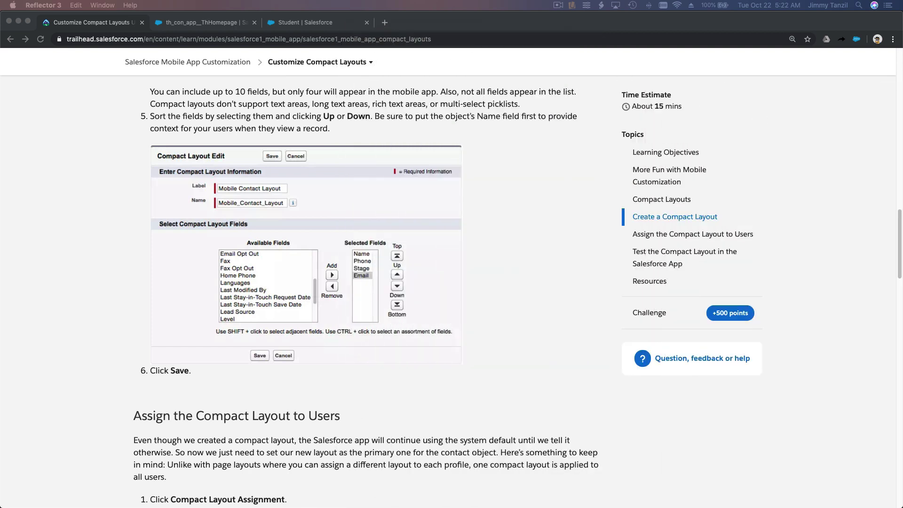
Switch to Chrome and open the Contact object's compact layouts from the Object Manager.
left_click(530, 188)
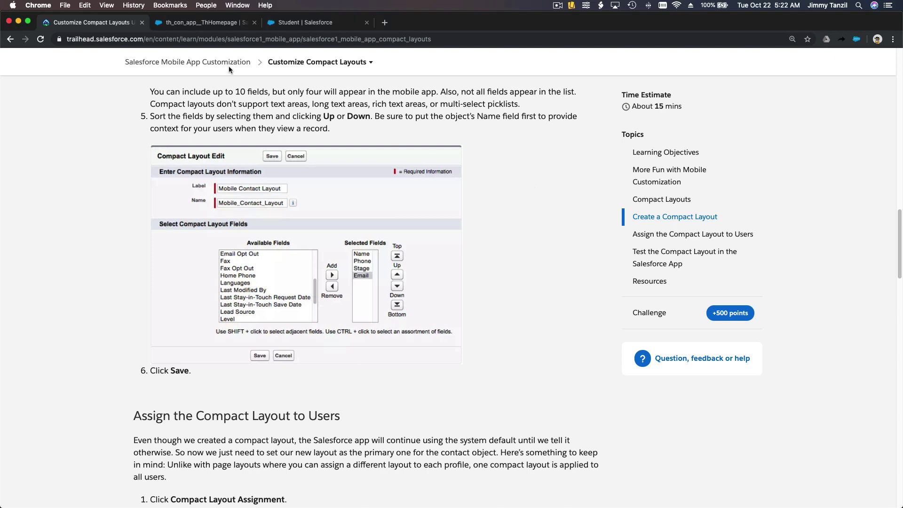
left_click(292, 27)
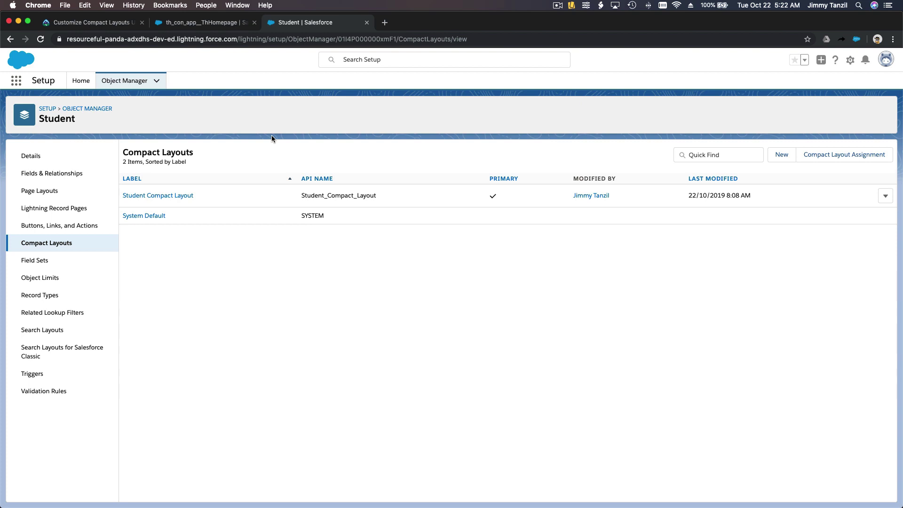
left_click(124, 83)
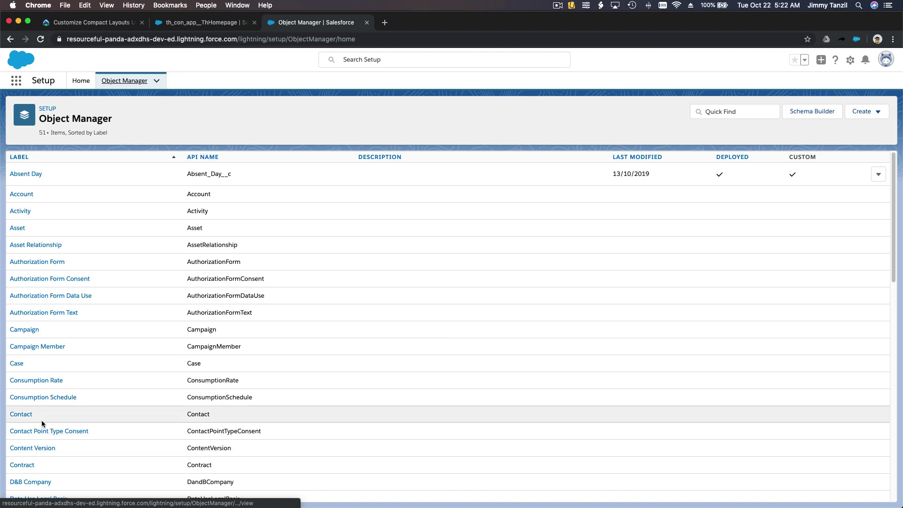
left_click(21, 414)
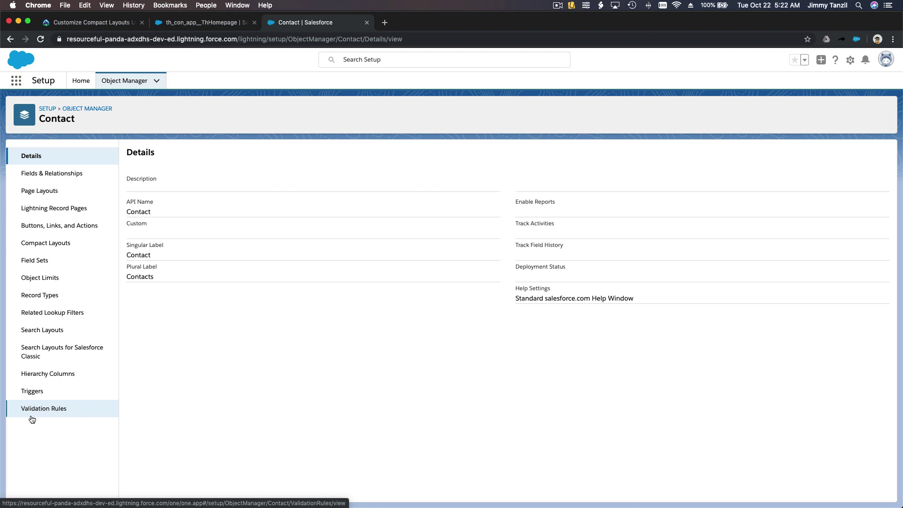
left_click(58, 253)
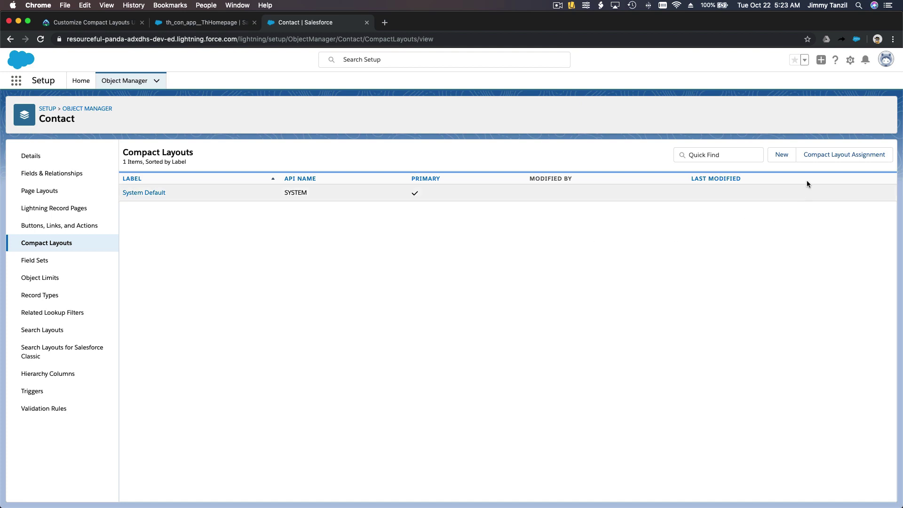
Check the Contact object's compact layout assignment against the Trailhead instructions and return to its compact layouts list.
left_click(817, 160)
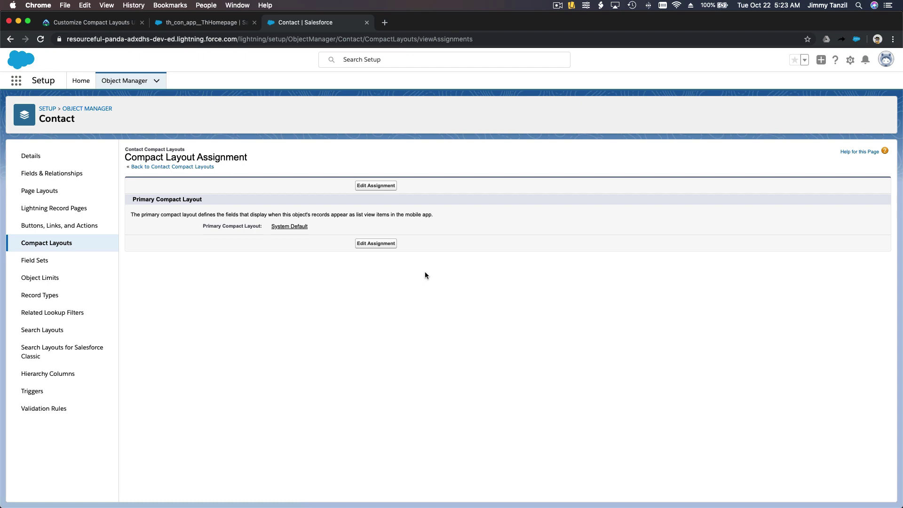
left_click(120, 22)
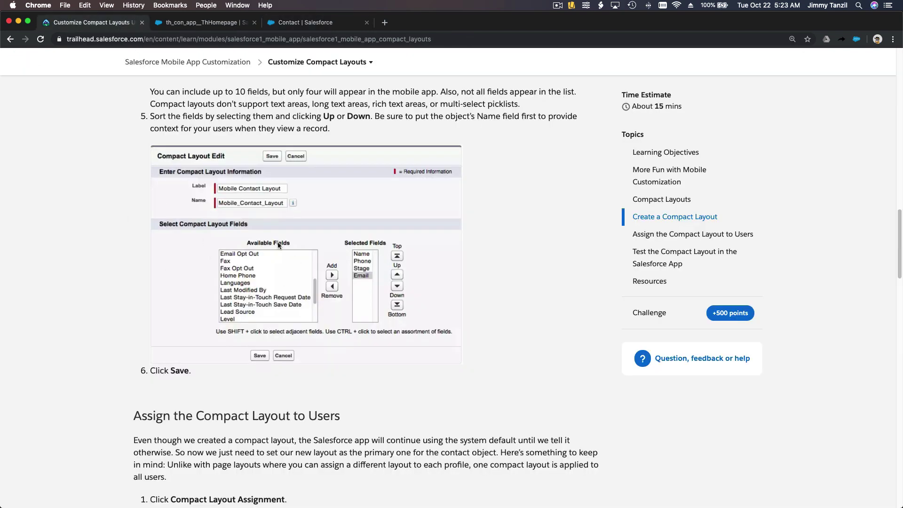
left_click(292, 24)
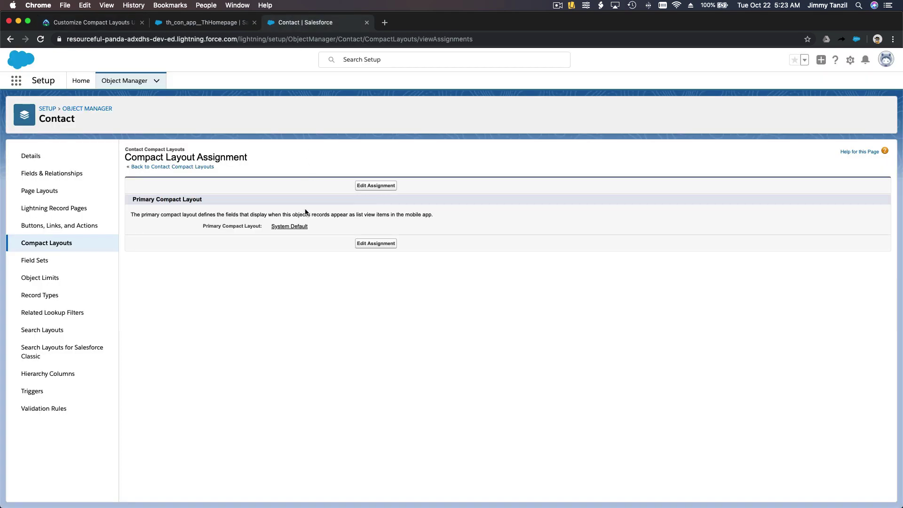
left_click(183, 167)
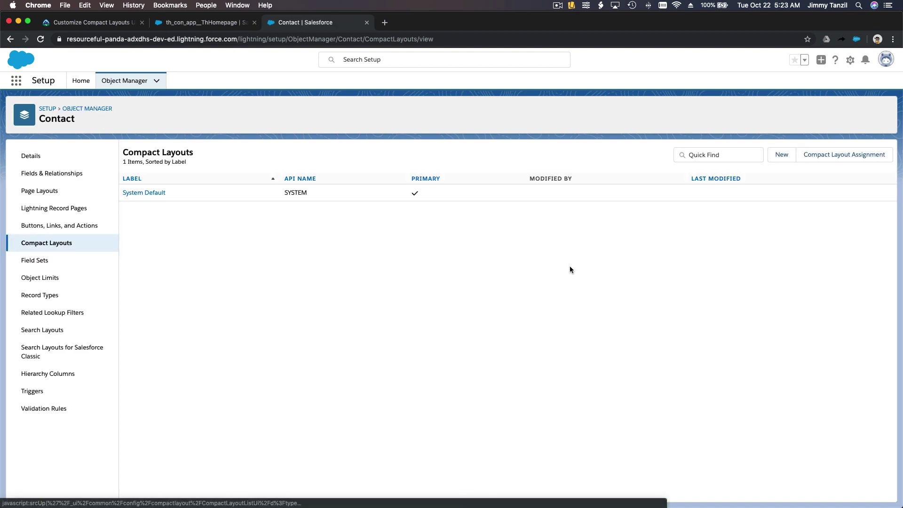
Start a new Contact compact layout labelled Mobile Contact Layout with the name Mobile_Contact_Layout.
left_click(777, 158)
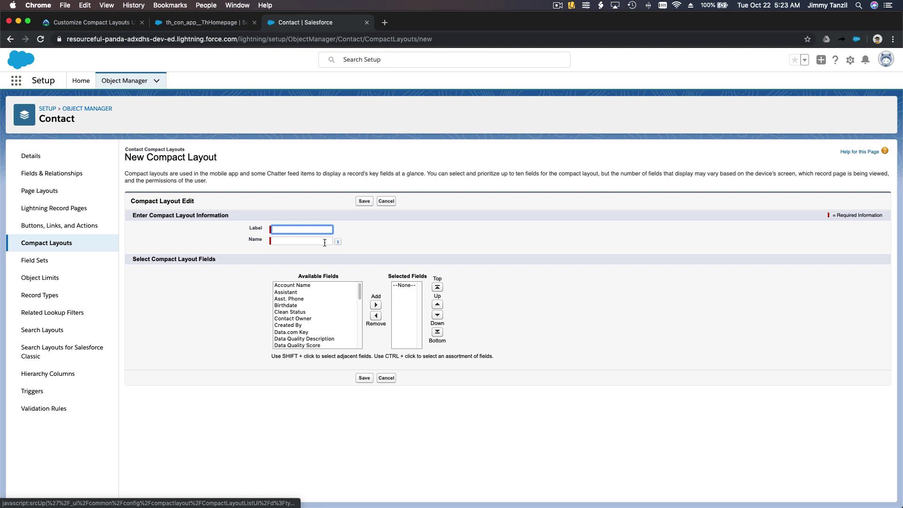
type("Co")
key("BackSpace")
key("BackSpace")
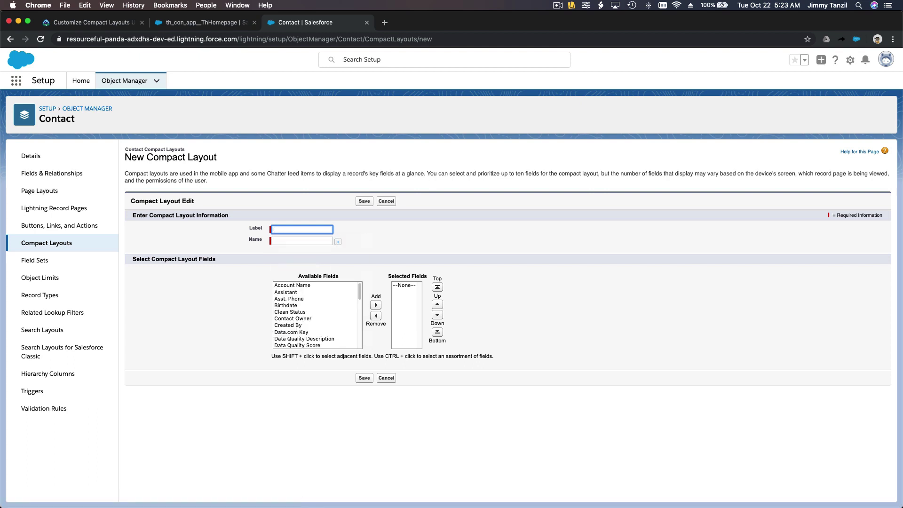
type("Mobile Contact Layout")
key("Tab")
left_click(368, 255)
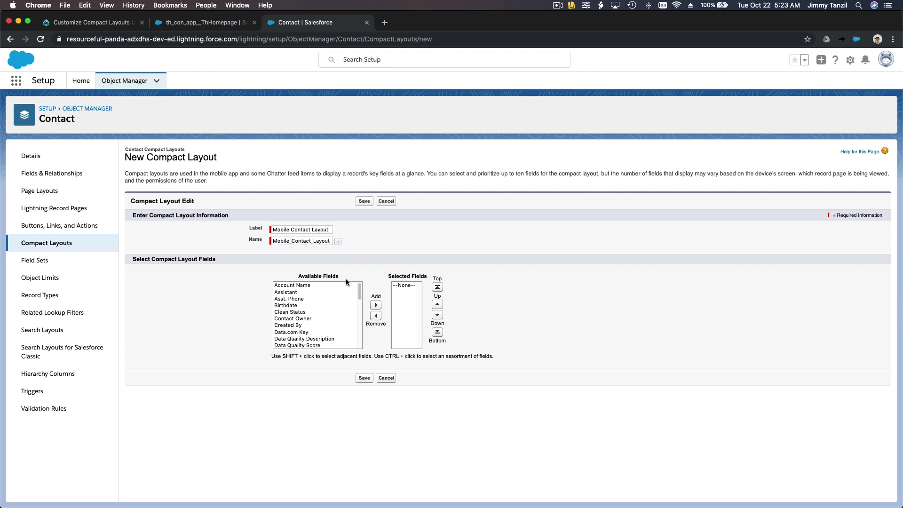
Consult the Trailhead field list and add the Name field to the new compact layout's selected fields.
left_click(334, 298)
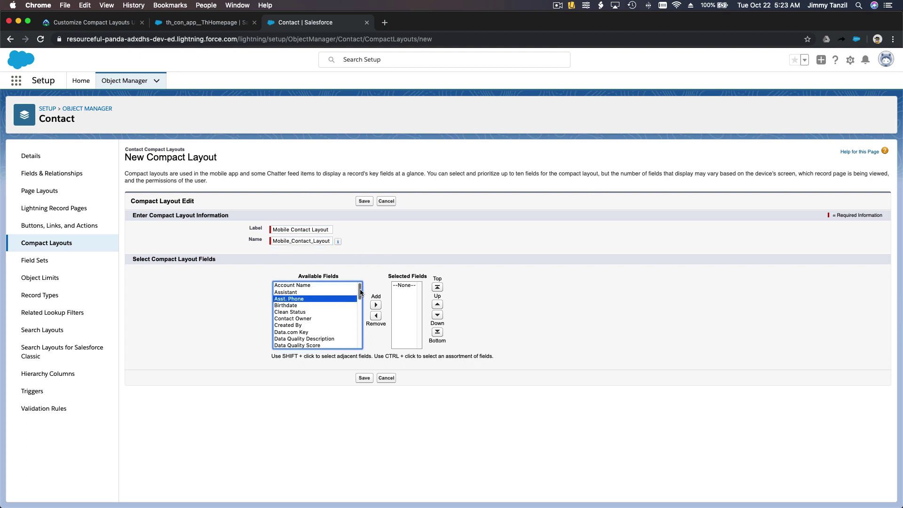
left_click_drag(361, 292, 360, 302)
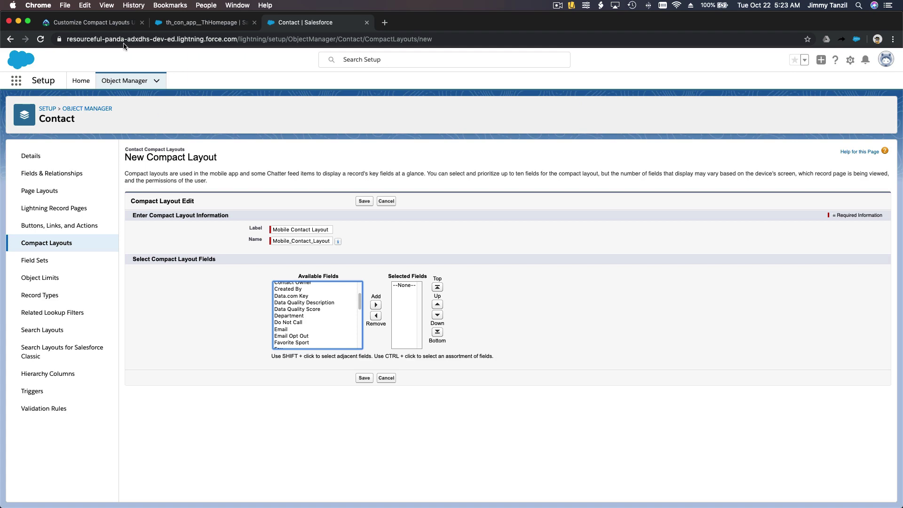
left_click(112, 22)
scroll(253, 213, "down", 3)
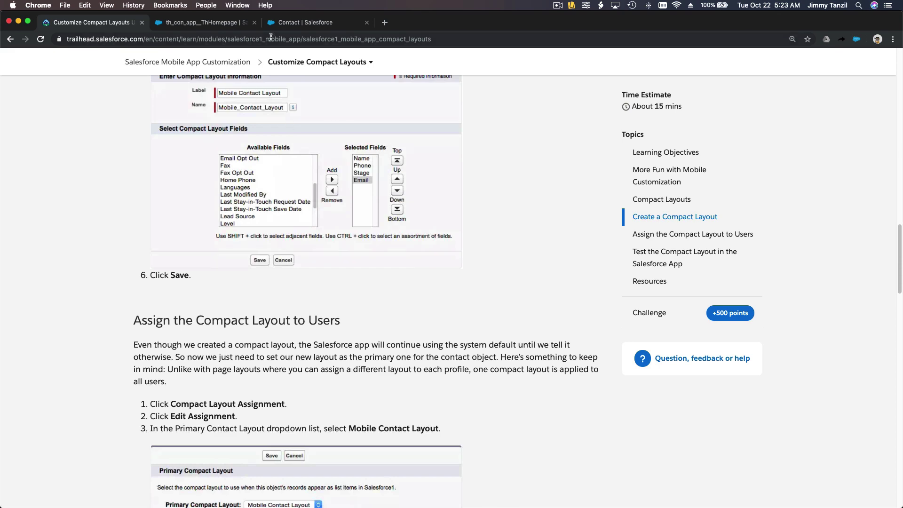
left_click(279, 22)
left_click(287, 309)
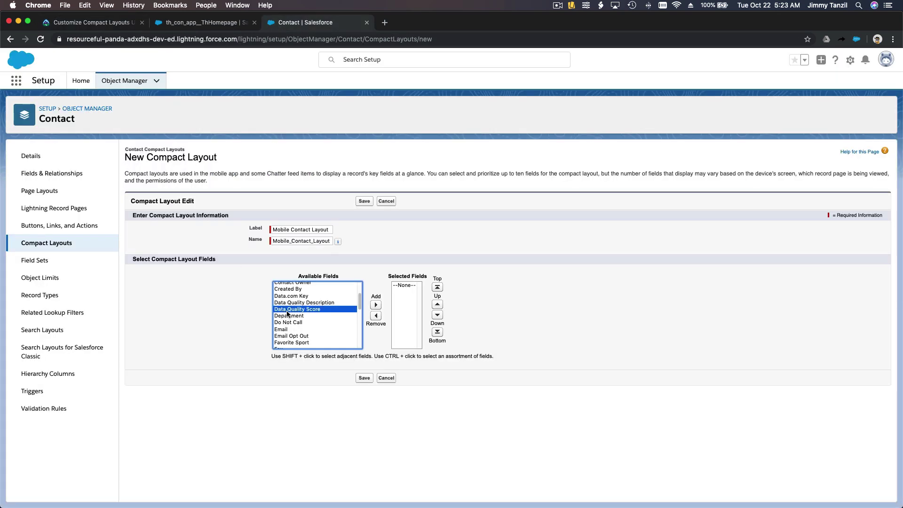
key("n")
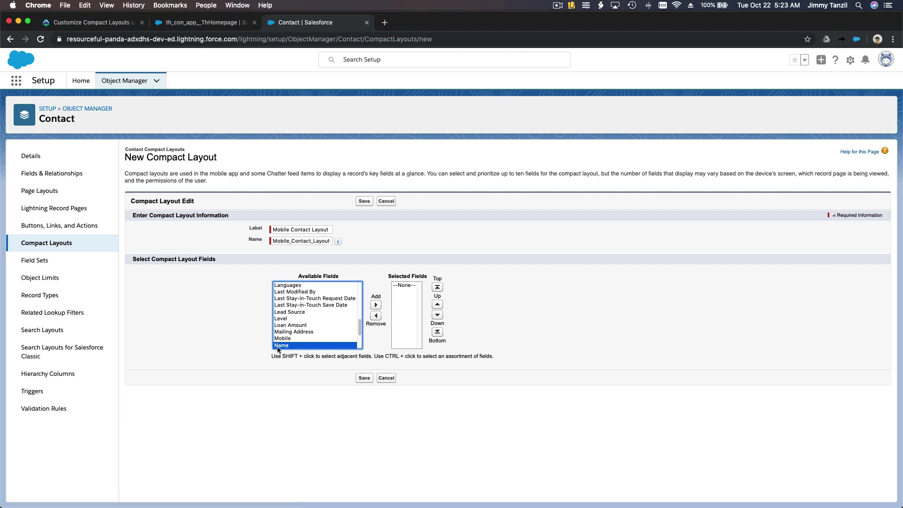
left_click(375, 305)
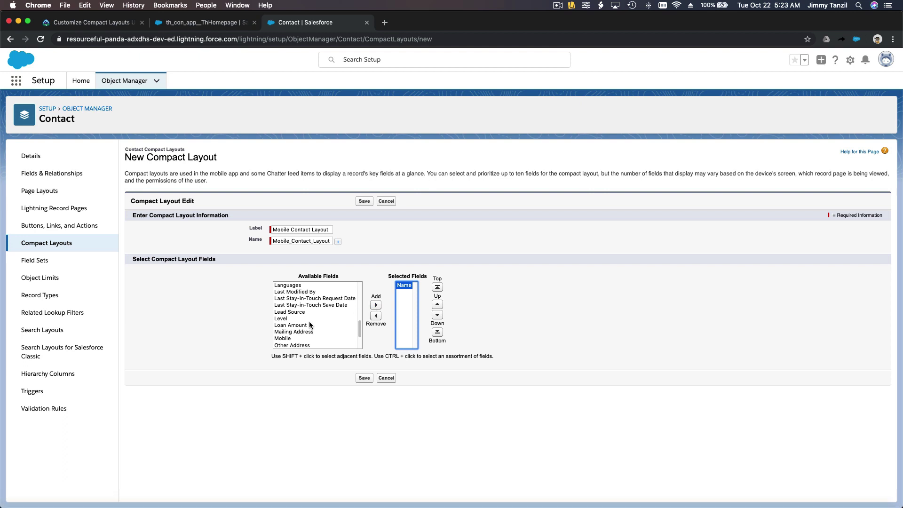
Add the Phone field to the selected fields of the Mobile Contact Layout.
left_click(309, 324)
key("Down")
key("Down")
key("Down")
key("Down")
key("Down")
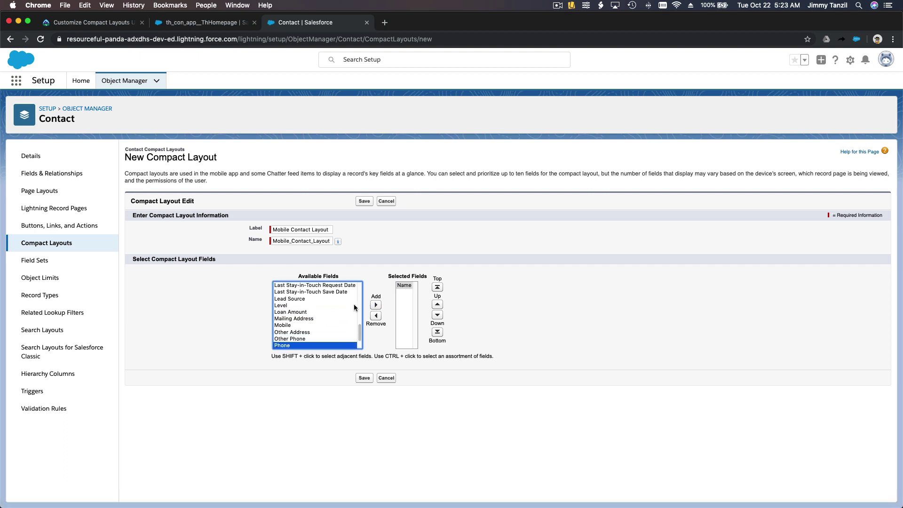
left_click(375, 305)
Add the Stage field to the selected fields of the Mobile Contact Layout.
left_click(319, 309)
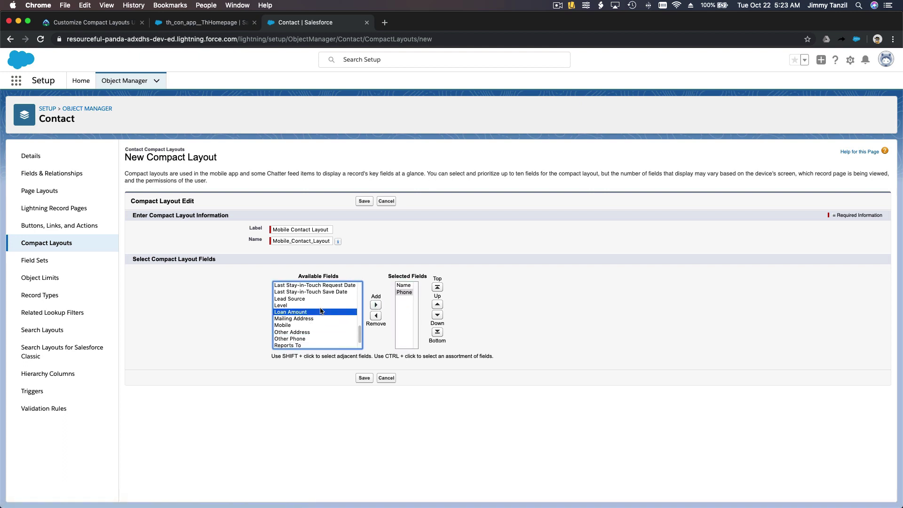
key("Down")
key("Down")
key("Down")
key("Down")
key("Down")
key("Down")
left_click(376, 304)
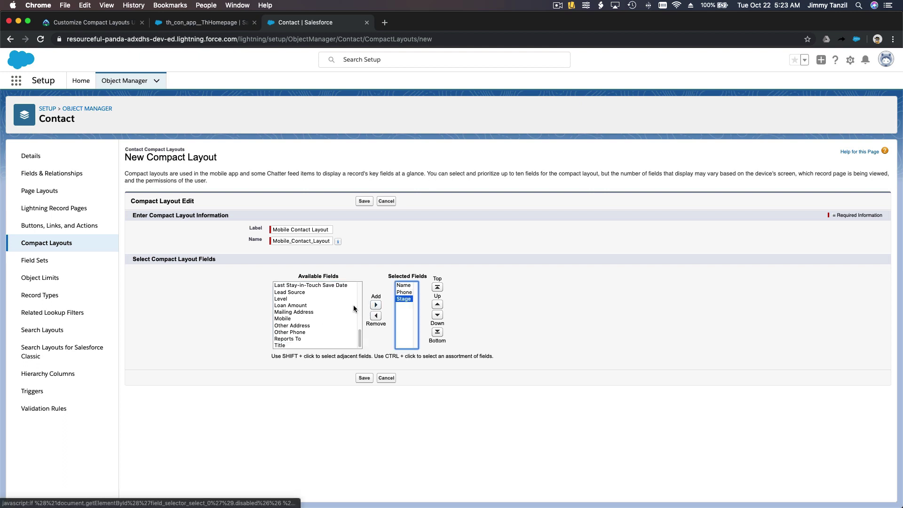
Add the Email field to the selected fields and save the new Contact compact layout.
left_click(314, 319)
key("e")
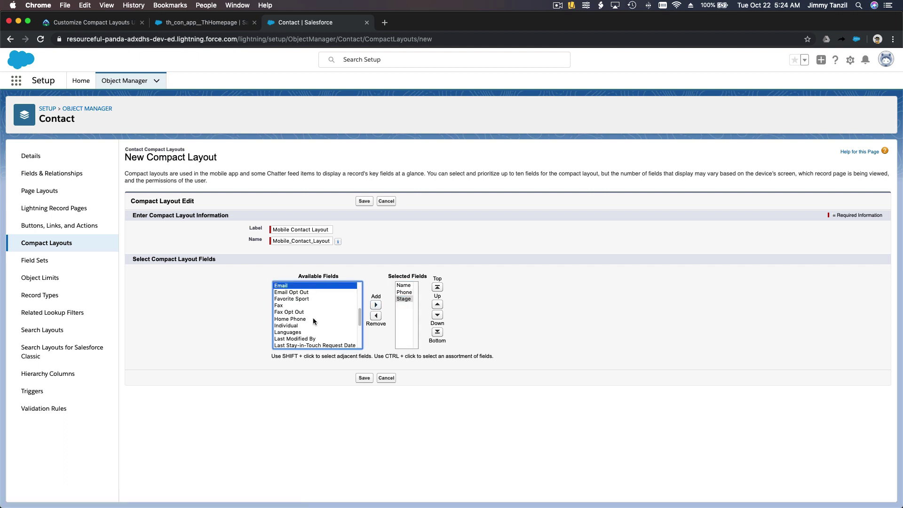
left_click(375, 304)
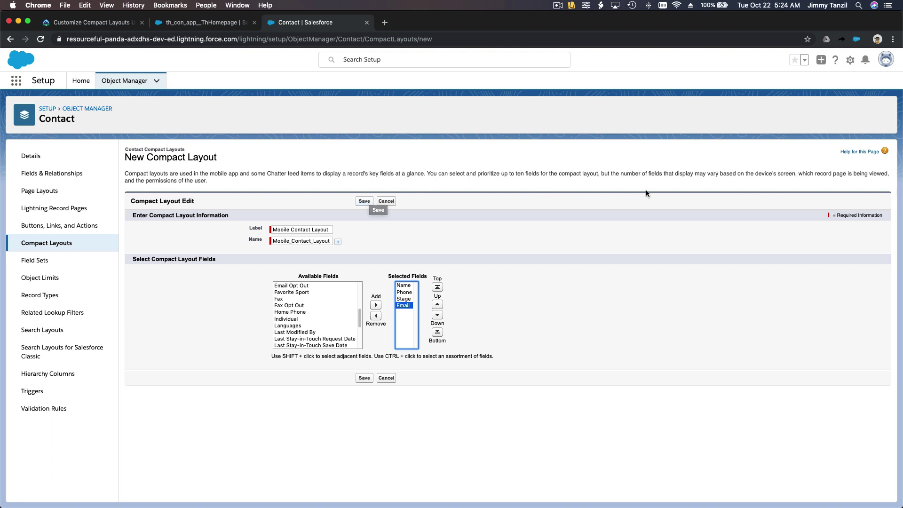
left_click(369, 201)
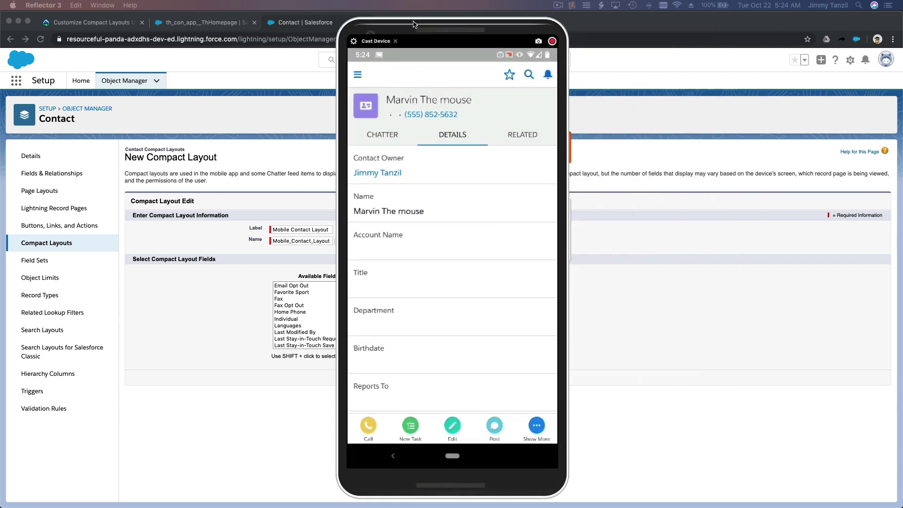
left_click_drag(413, 33, 562, 49)
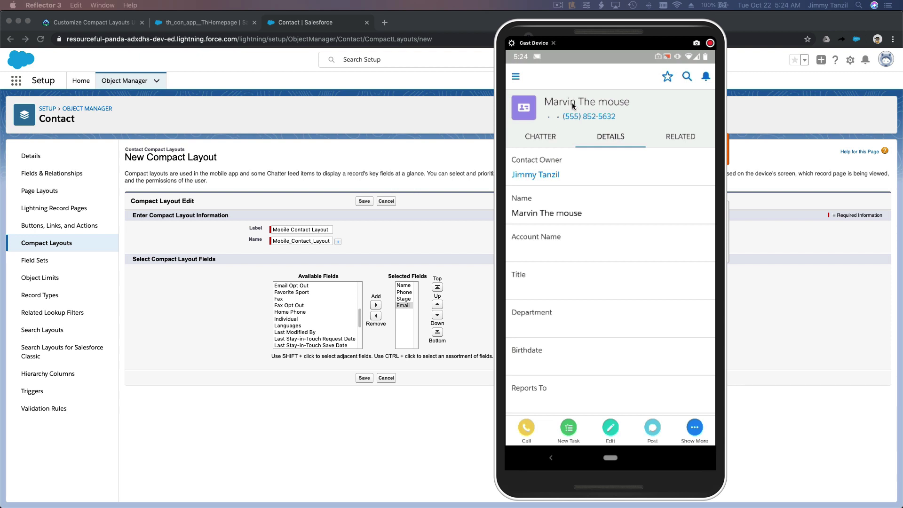
left_click(364, 390)
left_click(362, 377)
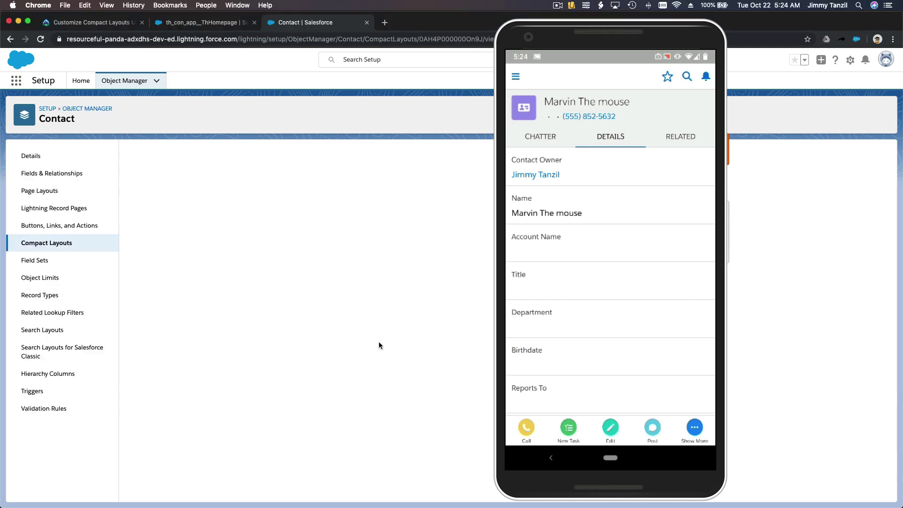
Move the mirrored phone aside and save Mobile Contact Layout as the primary compact layout for Contact.
left_click(604, 34)
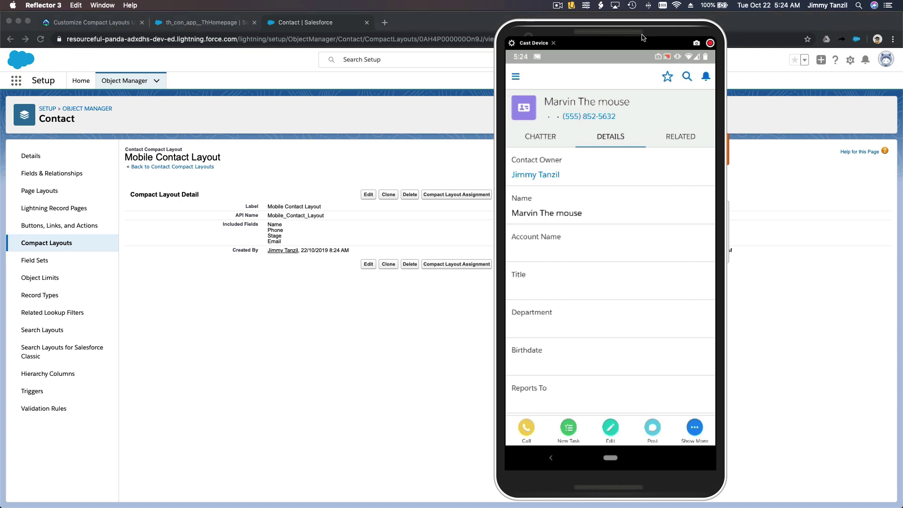
left_click_drag(635, 33, 807, 31)
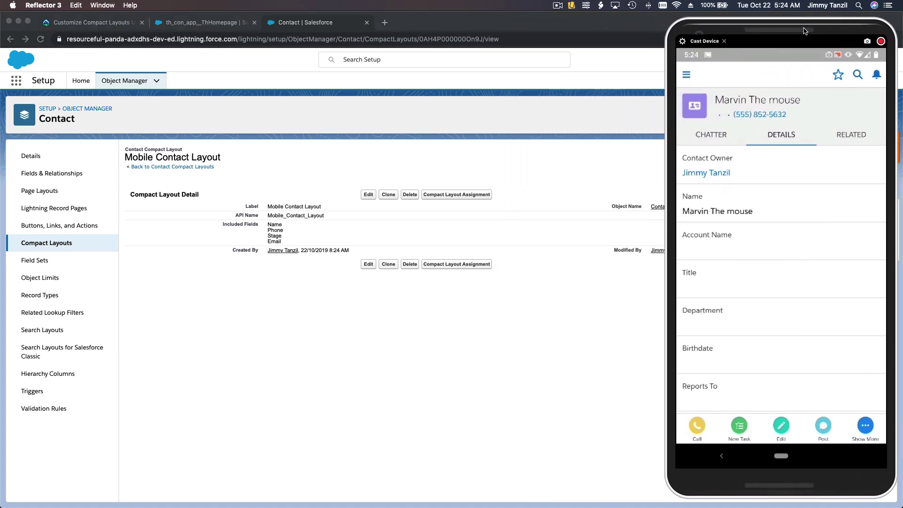
left_click(411, 352)
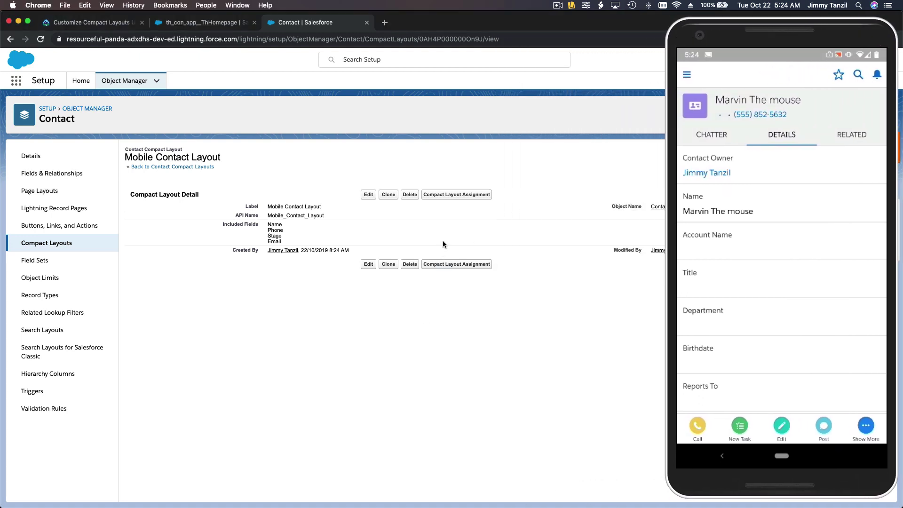
left_click(445, 194)
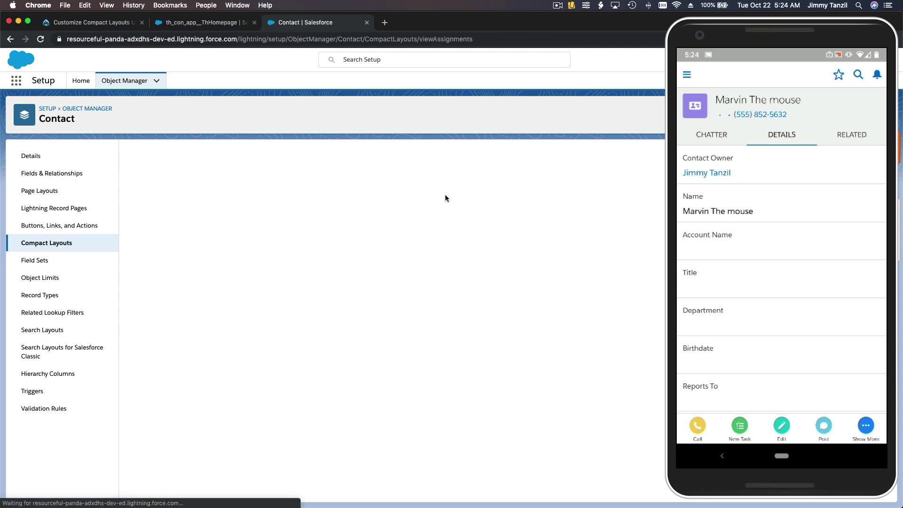
left_click(382, 188)
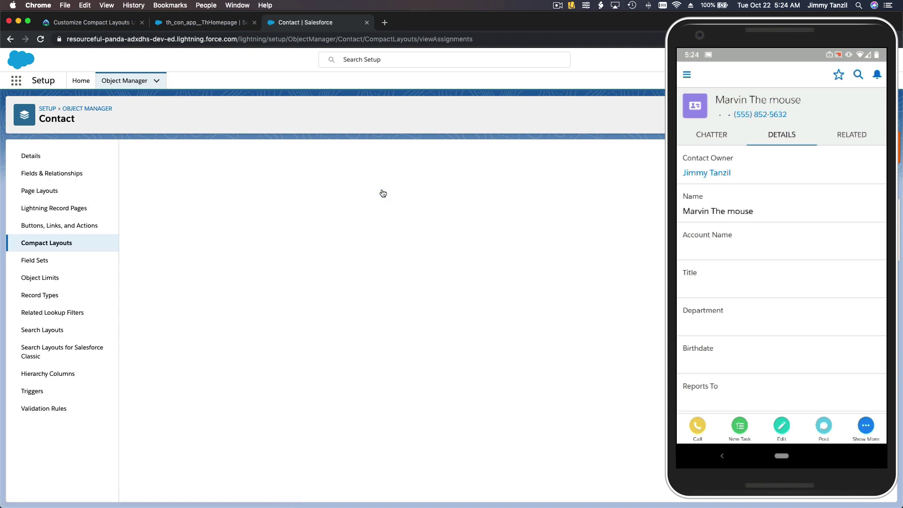
left_click(255, 222)
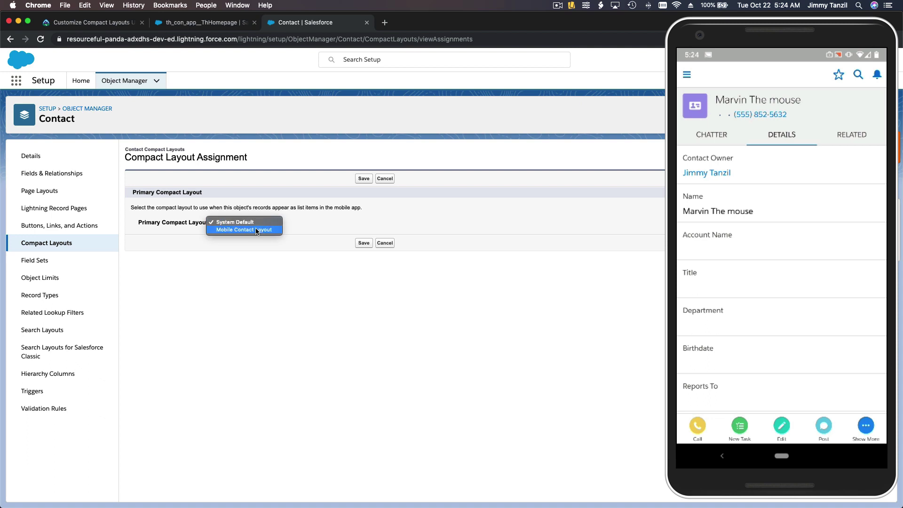
left_click(255, 229)
left_click(362, 179)
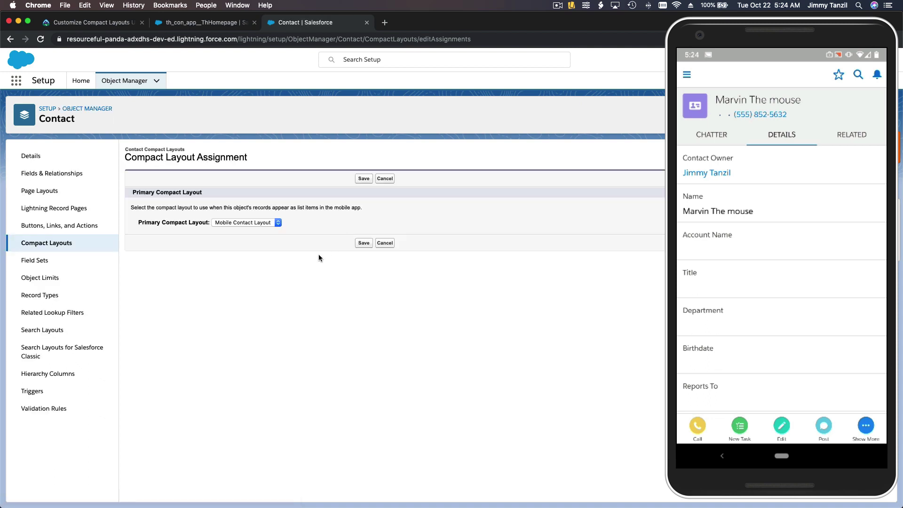
Return to Contact's compact layouts list and check the contact record's header fields on the mirrored phone.
left_click(112, 243)
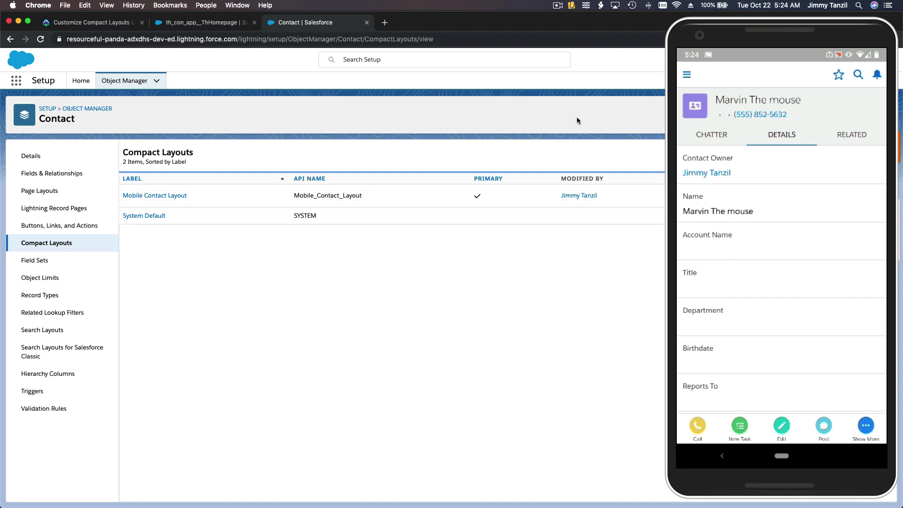
mouse_move(781, 35)
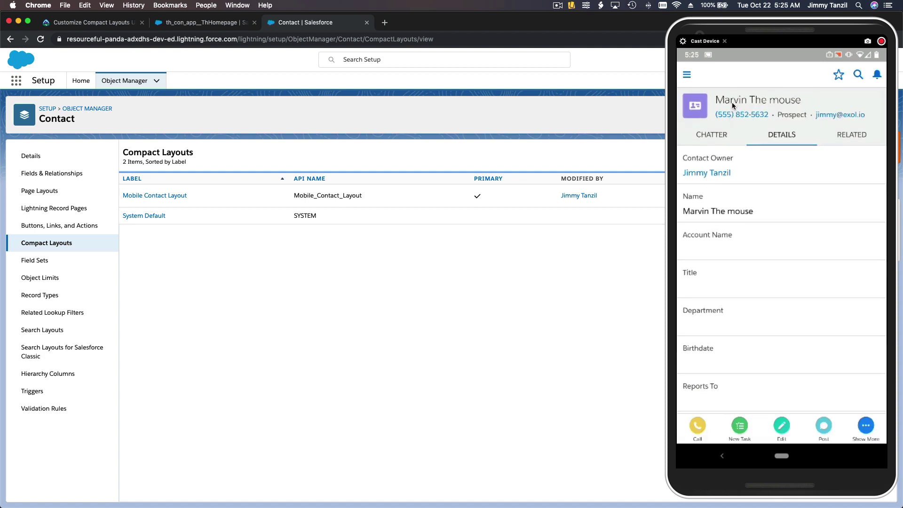
left_click(755, 123)
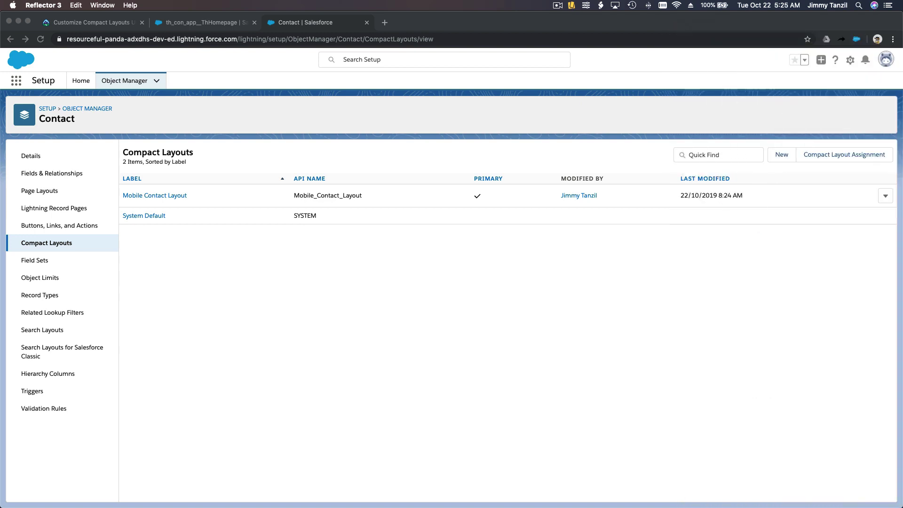
left_click(455, 266)
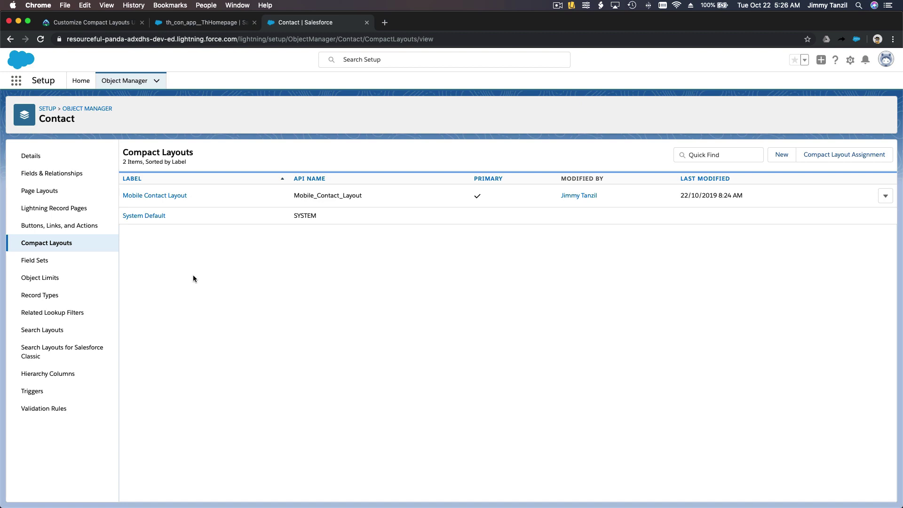
Read the Trailhead hands-on challenge and open the Account object's compact layouts from the Object Manager.
left_click(103, 23)
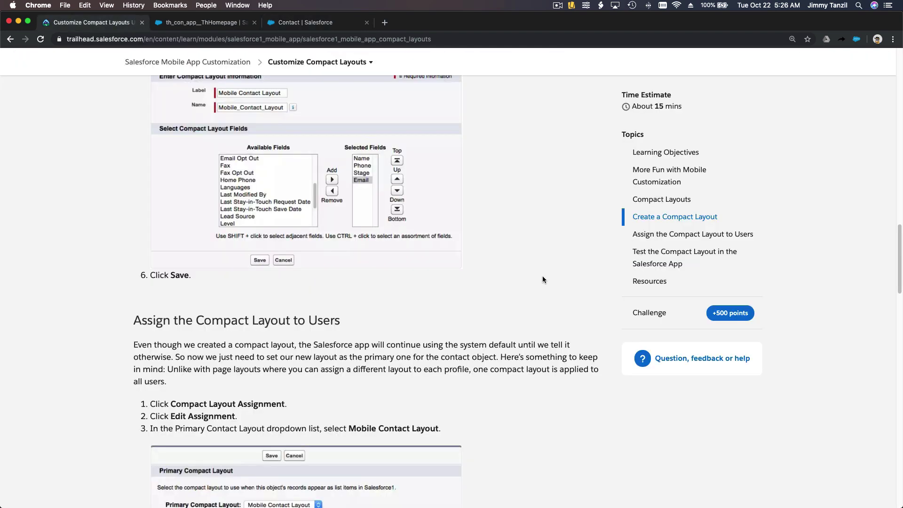
scroll(543, 280, "down", 12)
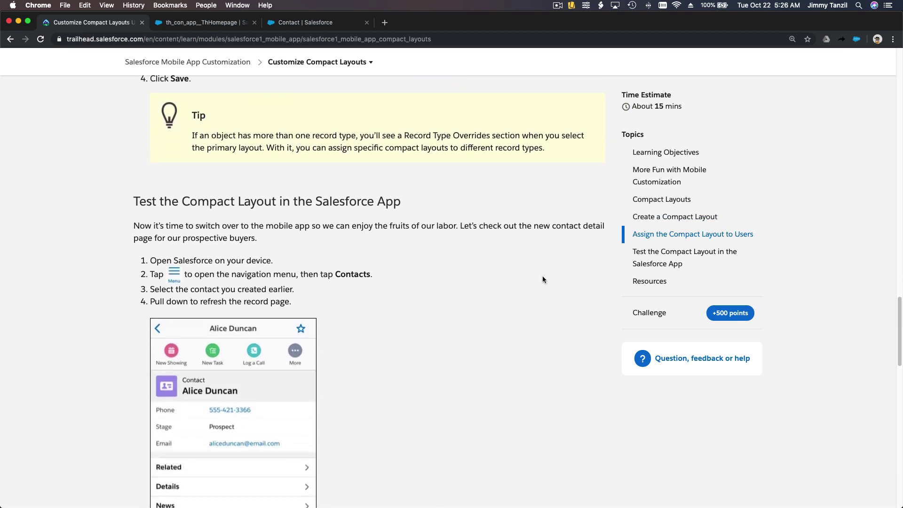
scroll(543, 279, "down", 12)
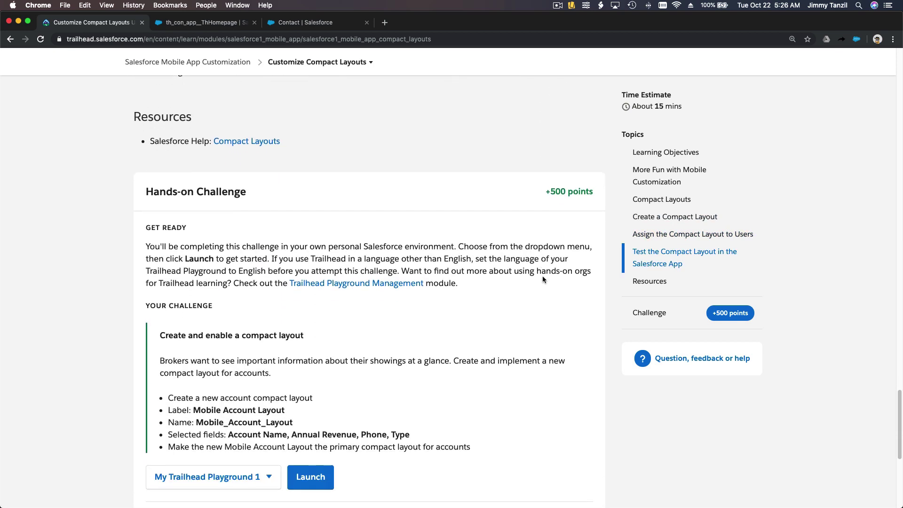
scroll(542, 279, "down", 1)
scroll(543, 280, "down", 1)
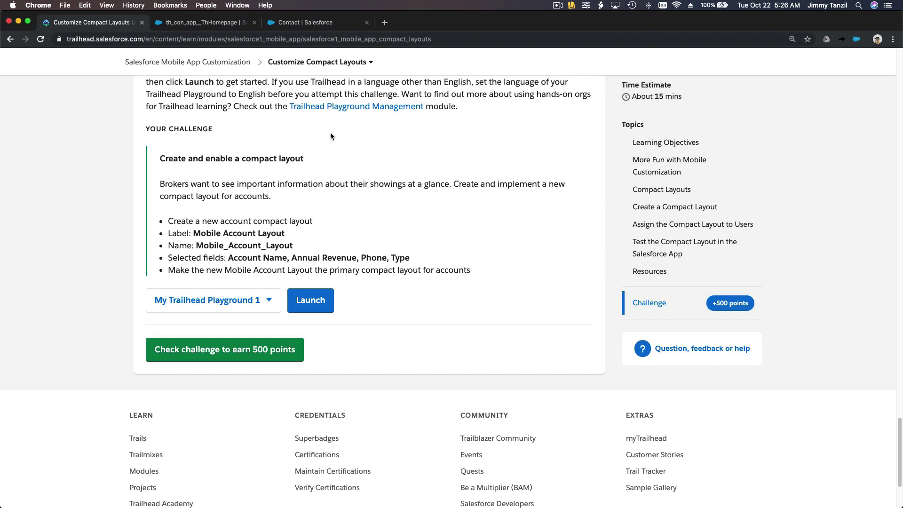
left_click(287, 23)
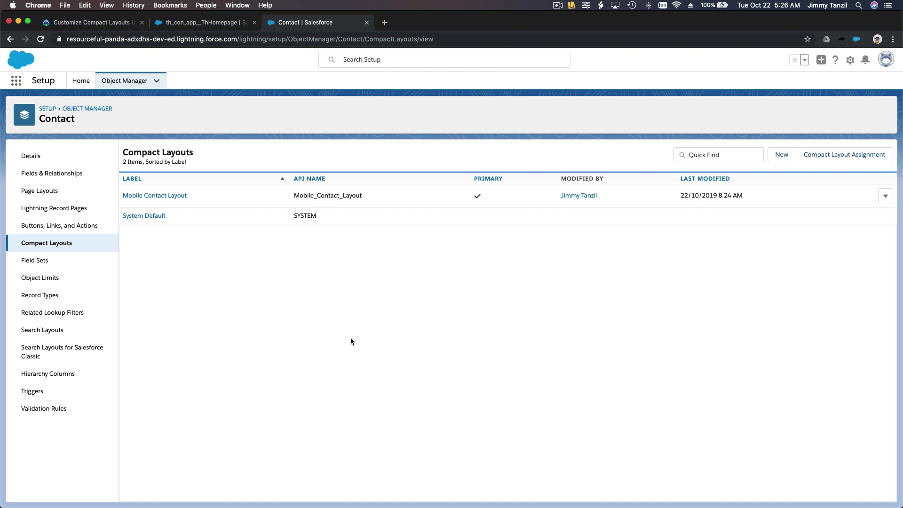
left_click(129, 82)
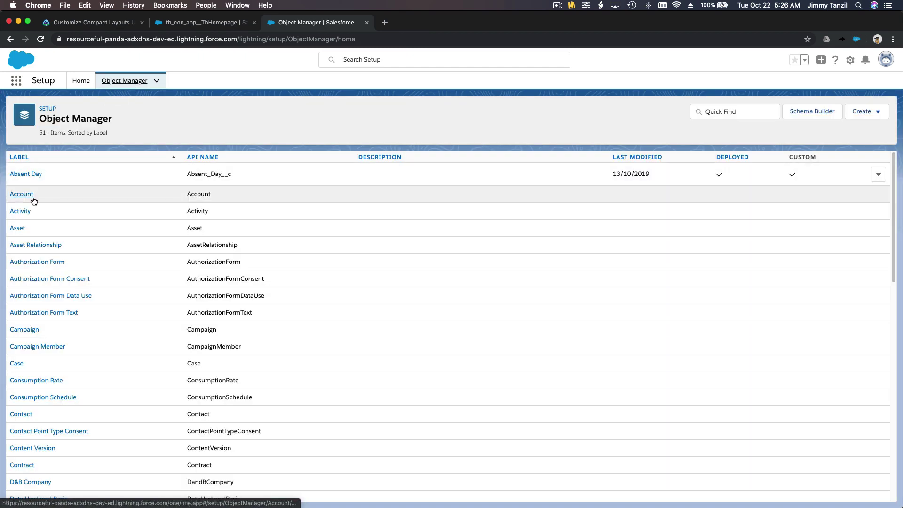
left_click(29, 195)
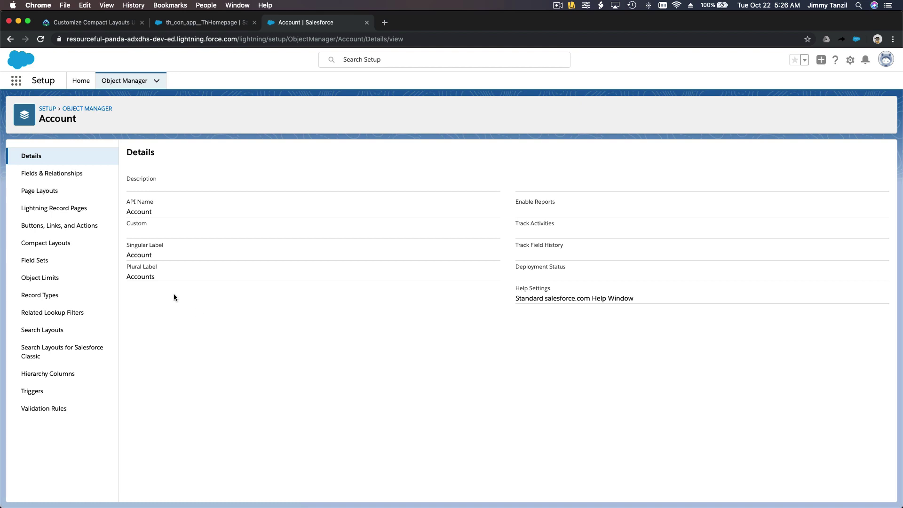
left_click(64, 248)
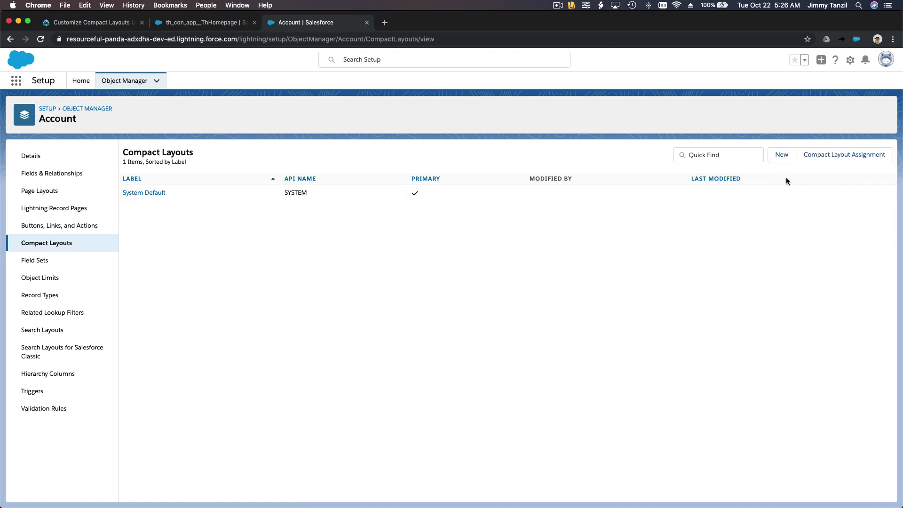
Start a new Account compact layout labelled Mobile Account Layout with the name Mobile_Account_Layout.
left_click(781, 155)
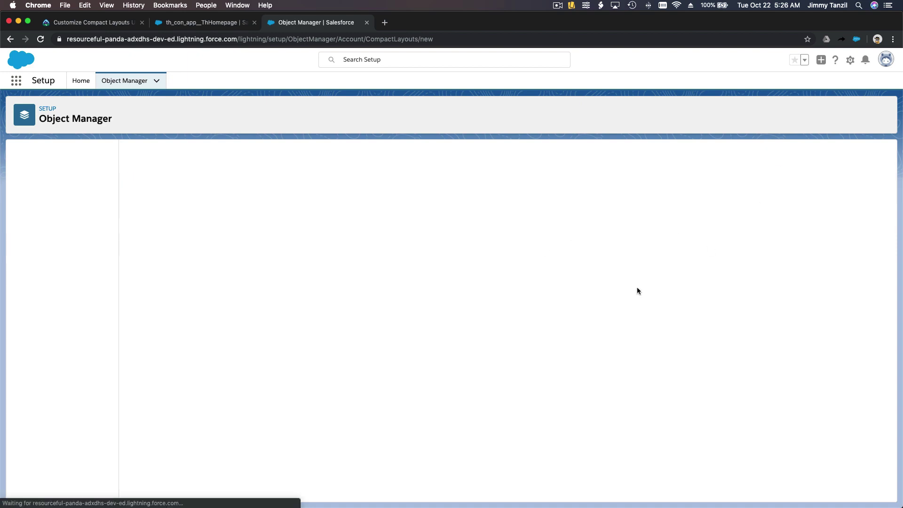
left_click(102, 24)
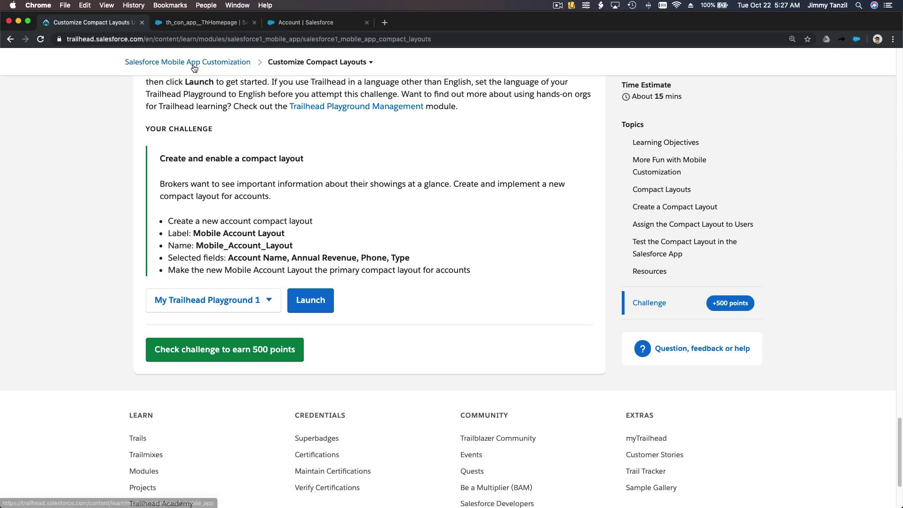
left_click(276, 23)
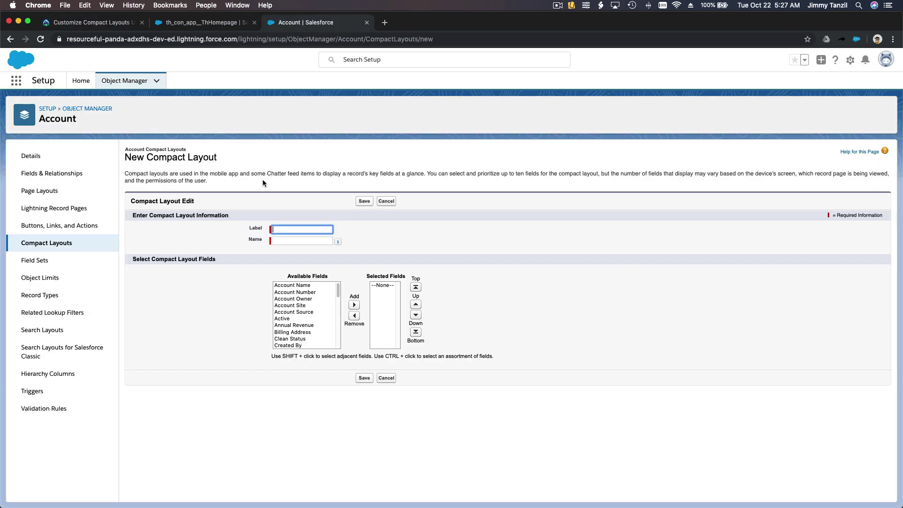
type("Mobile")
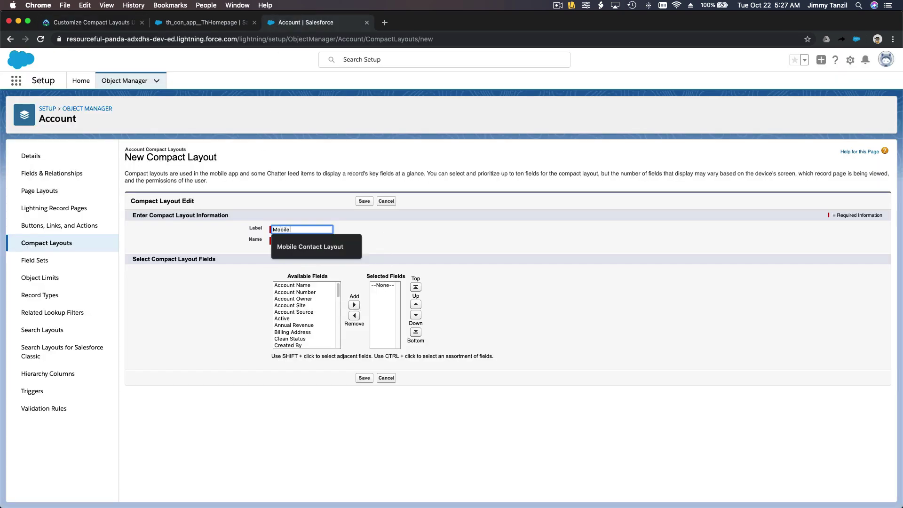
type(" Account Layout")
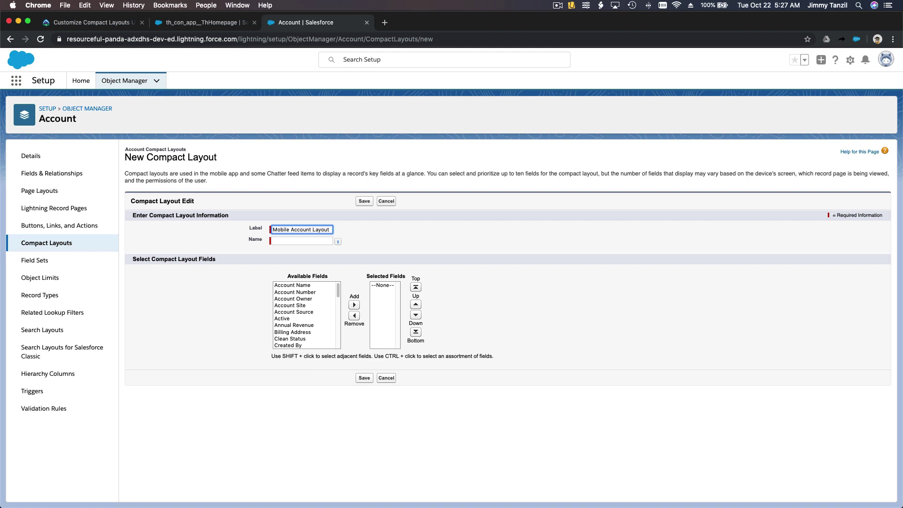
key("Tab")
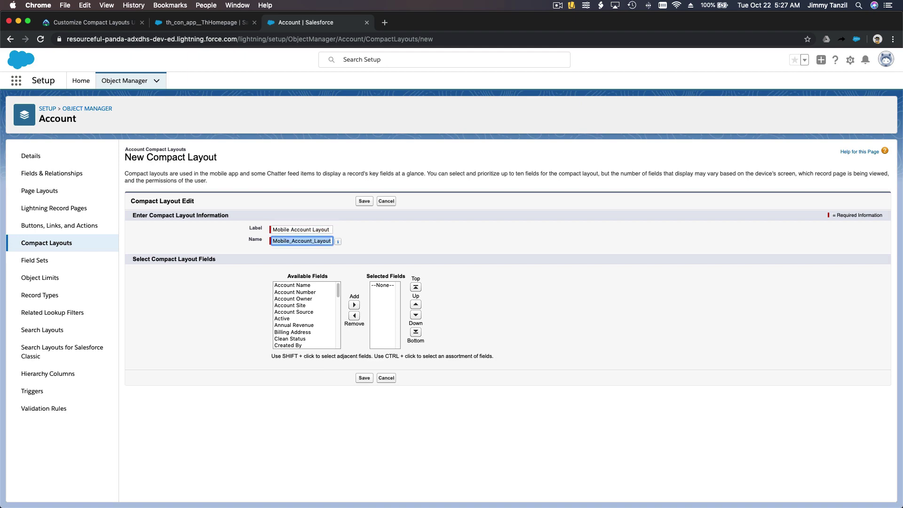
Check the challenge's required fields in Trailhead and add Account Name and Annual Revenue to the new compact layout's selected fields.
left_click(79, 23)
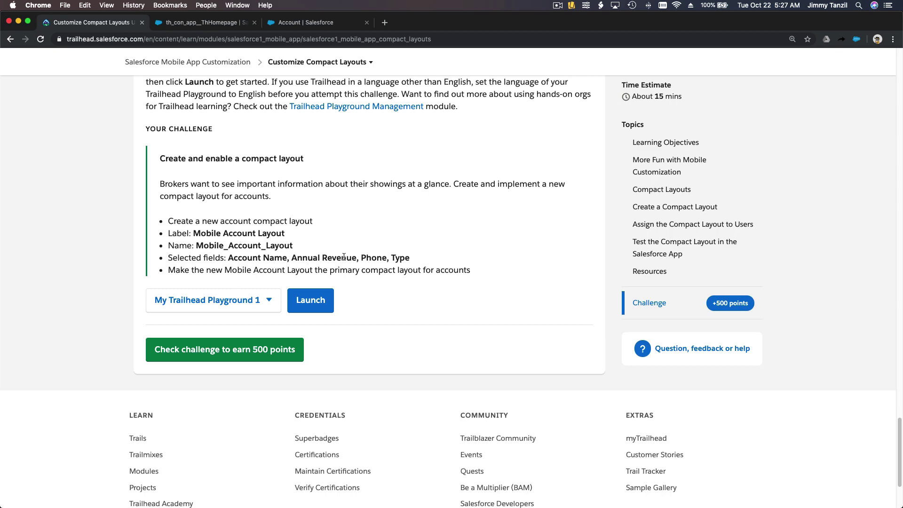
left_click(295, 25)
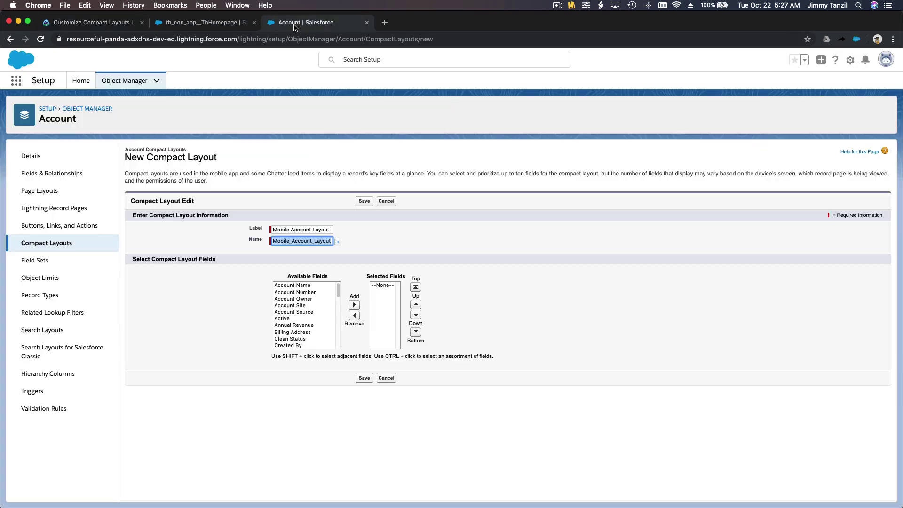
left_click(303, 285)
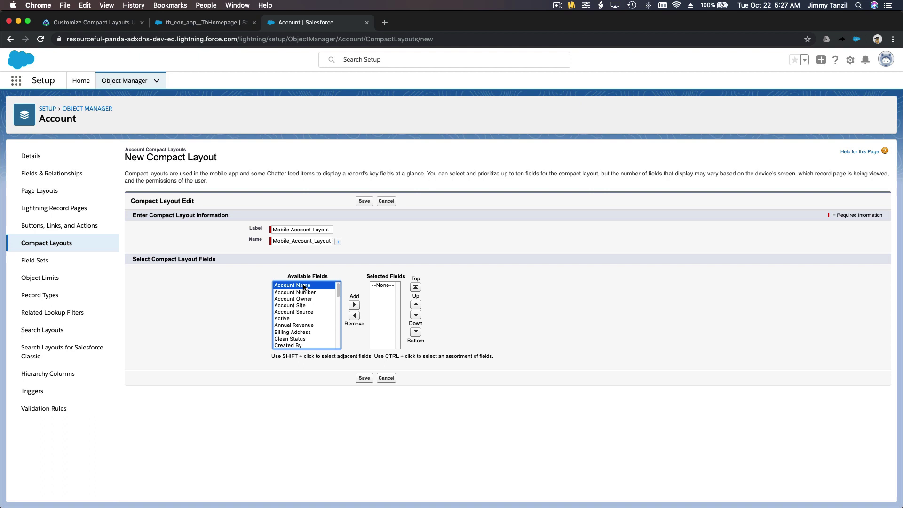
left_click(354, 305)
left_click(312, 319)
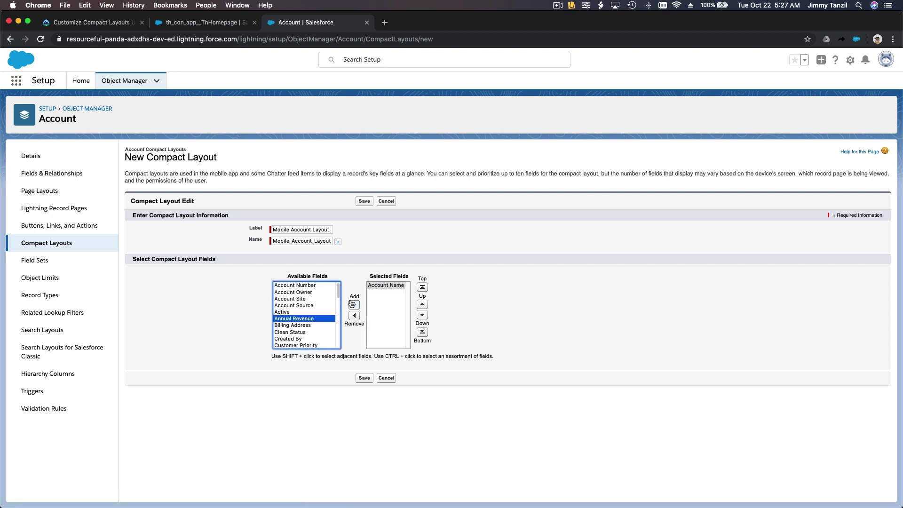
left_click(354, 304)
Add Phone and Type to the selected fields and save the Mobile Account Layout.
left_click(315, 319)
key("p")
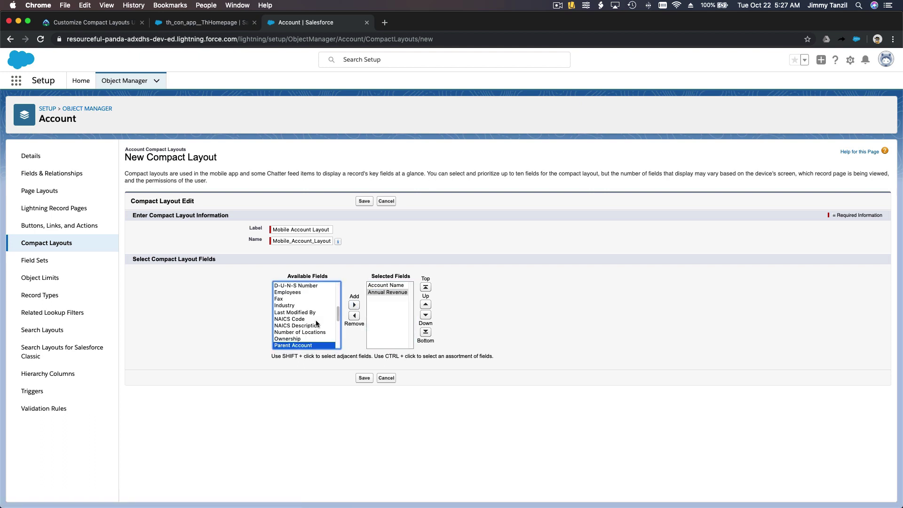
scroll(317, 323, "down", 2)
left_click(315, 323)
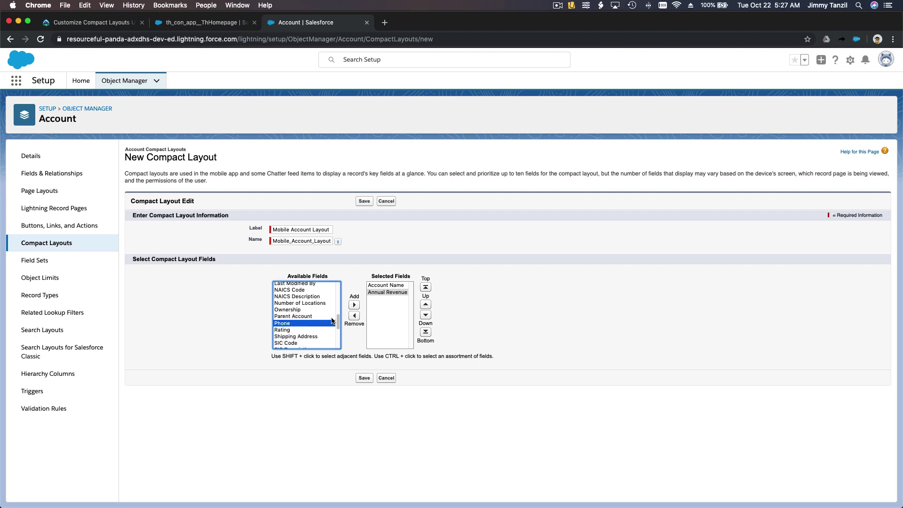
left_click(354, 305)
left_click(310, 321)
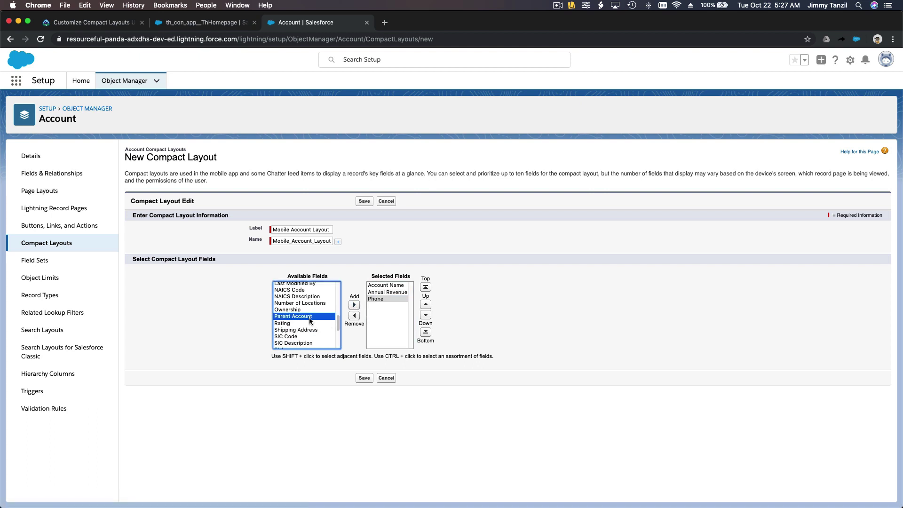
key("t")
scroll(309, 317, "down", 2)
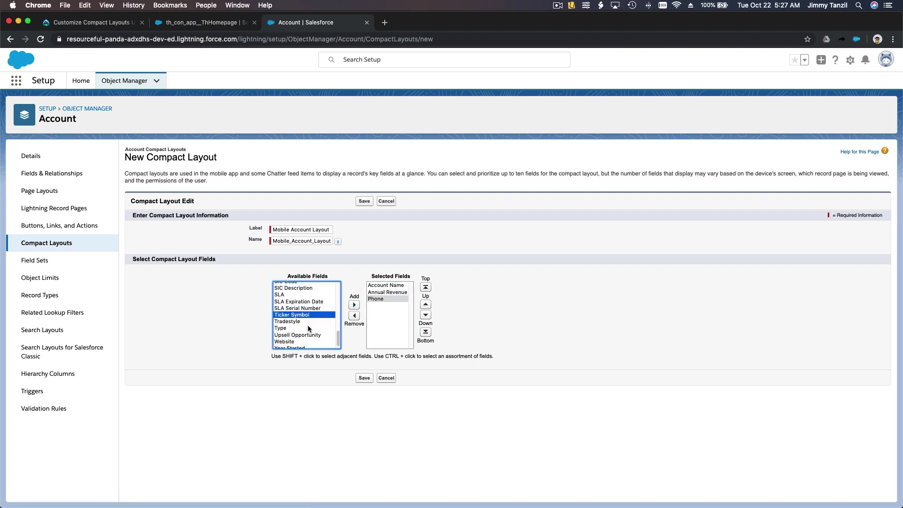
left_click(308, 327)
left_click(354, 305)
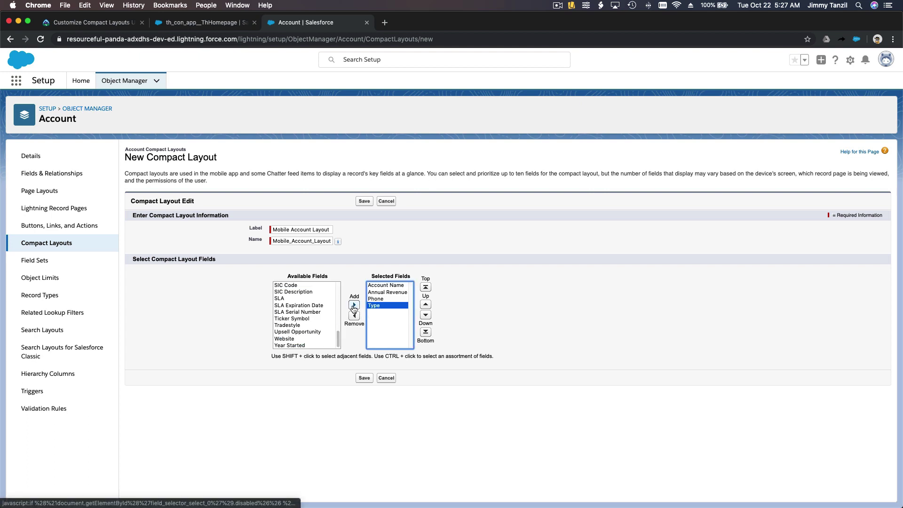
left_click(364, 202)
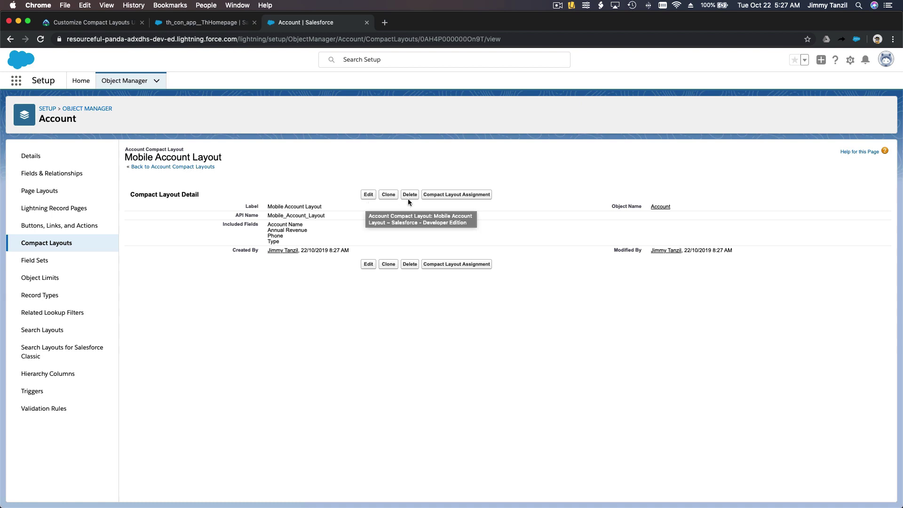
Assign Mobile Account Layout as the primary compact layout for Account and save the assignment.
left_click(440, 193)
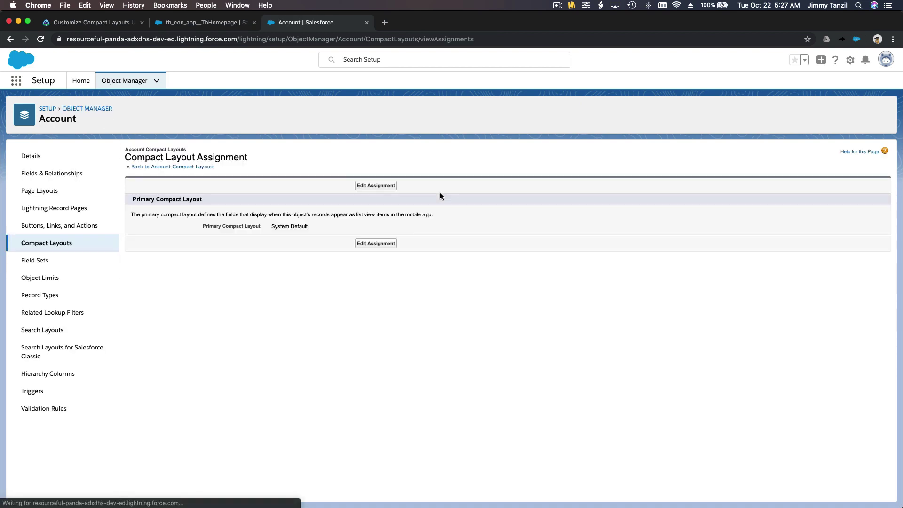
left_click(392, 186)
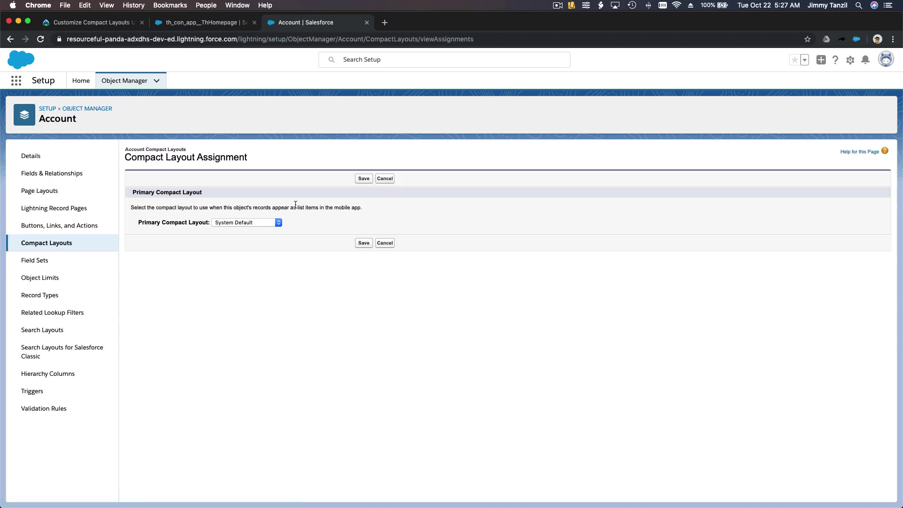
left_click(279, 222)
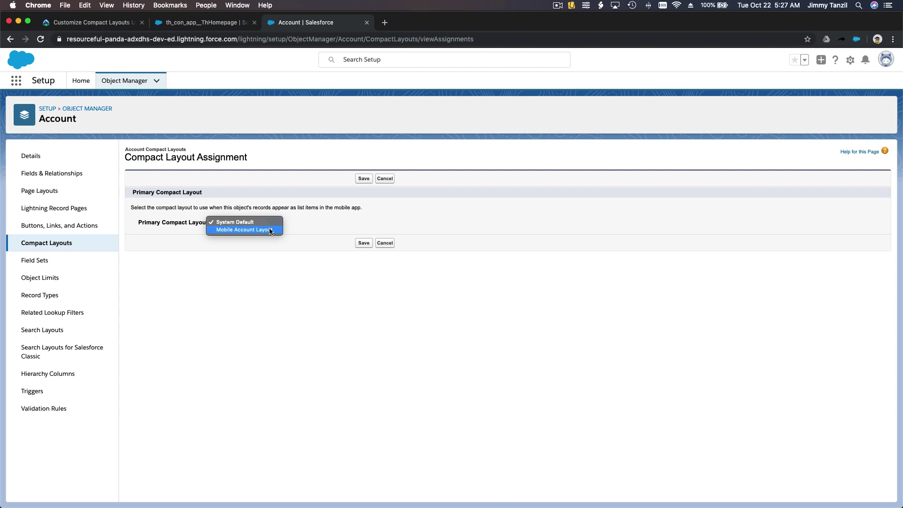
left_click(271, 230)
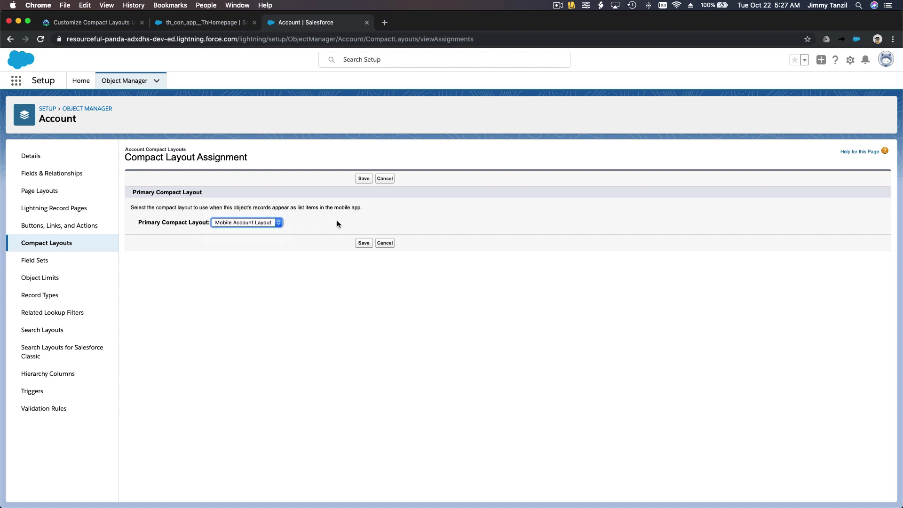
left_click(364, 179)
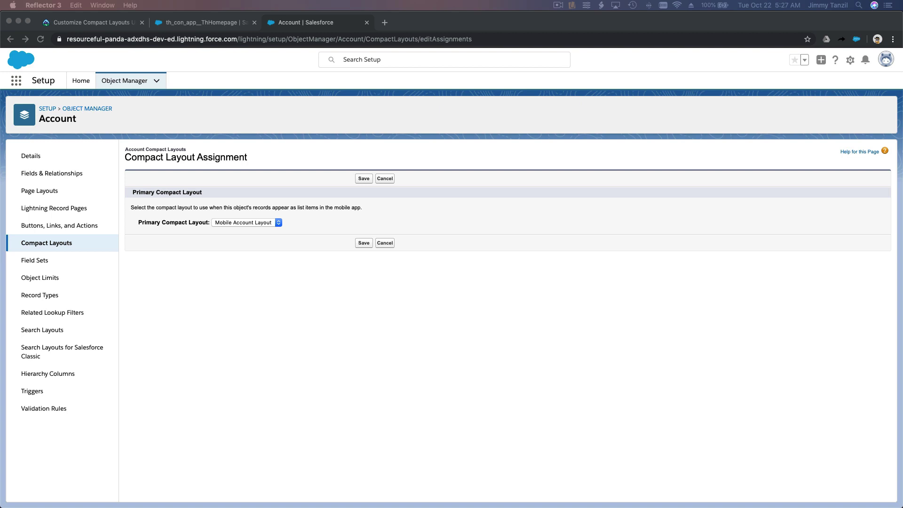
Open the United Oil & Gas Corp. account on the mirrored phone, check its header fields, and move the phone aside.
left_click_drag(714, 59, 585, 59)
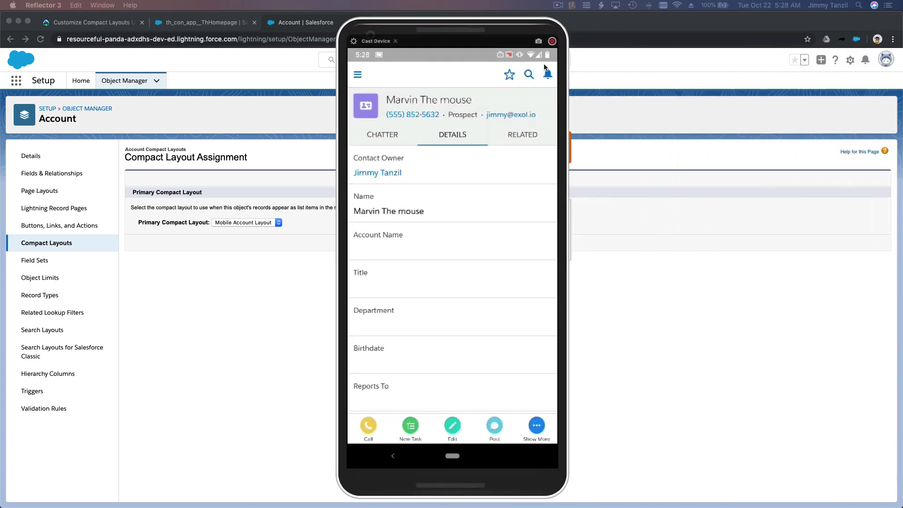
left_click(358, 75)
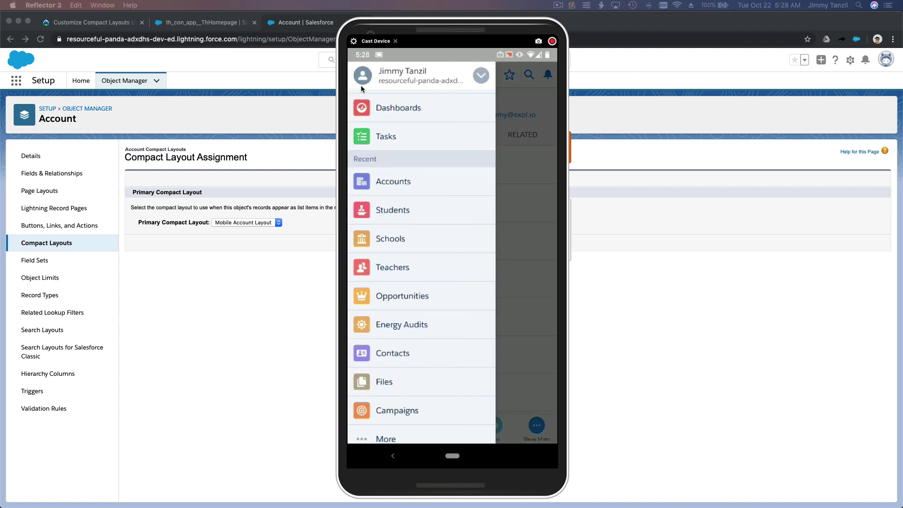
left_click(375, 182)
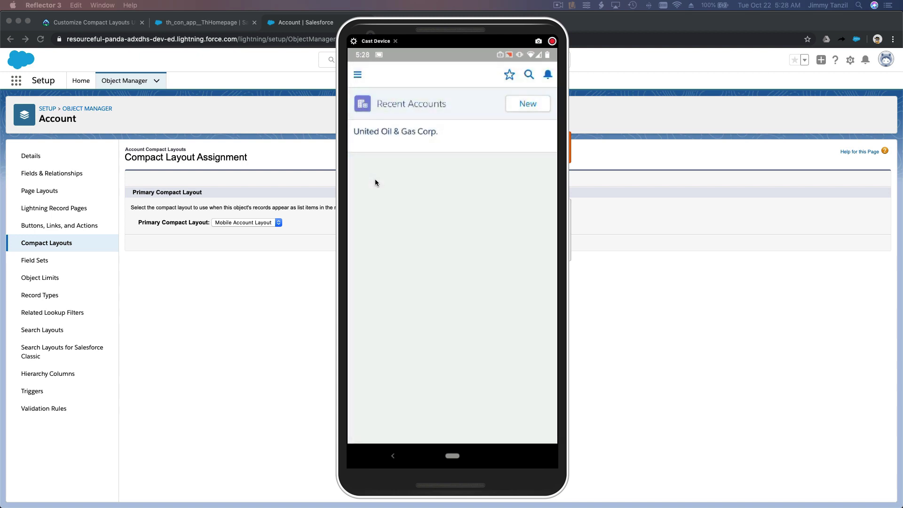
left_click(374, 134)
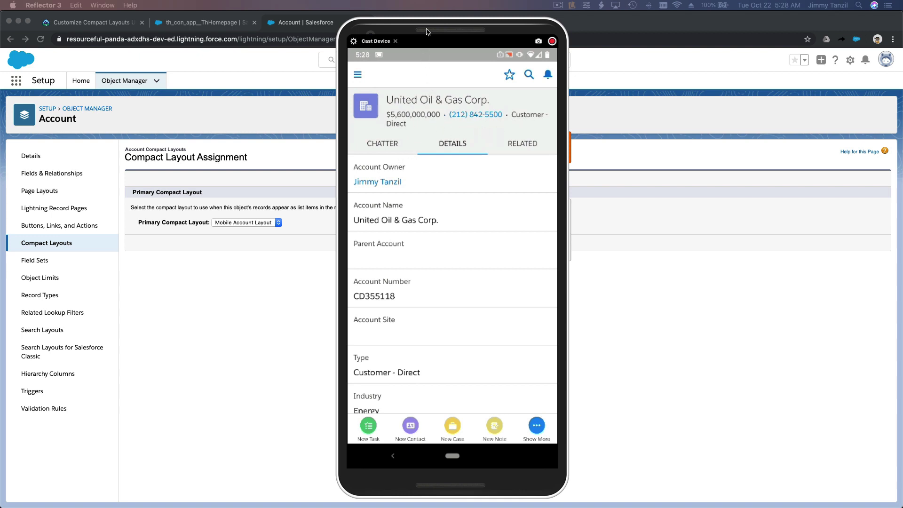
left_click_drag(426, 31, 618, 84)
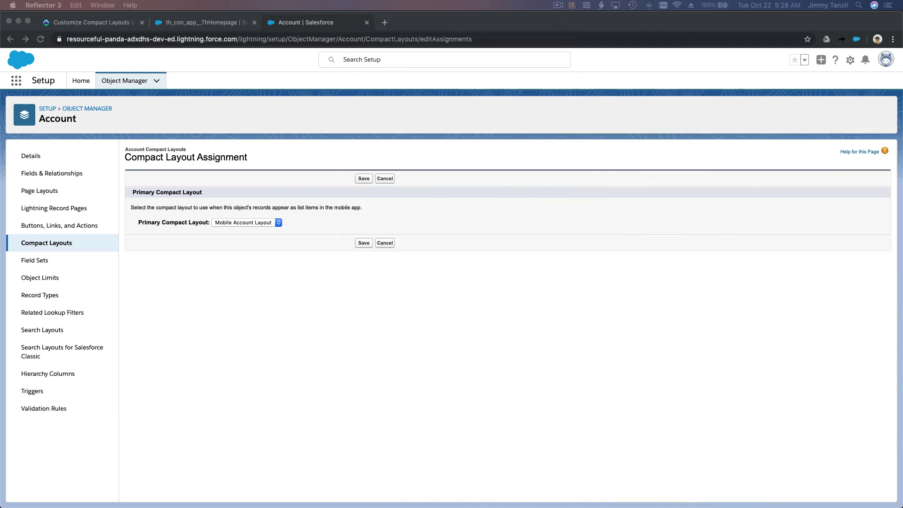
Return to the Customize Compact Layouts unit in Trailhead and submit the hands-on challenge for checking.
left_click(442, 348)
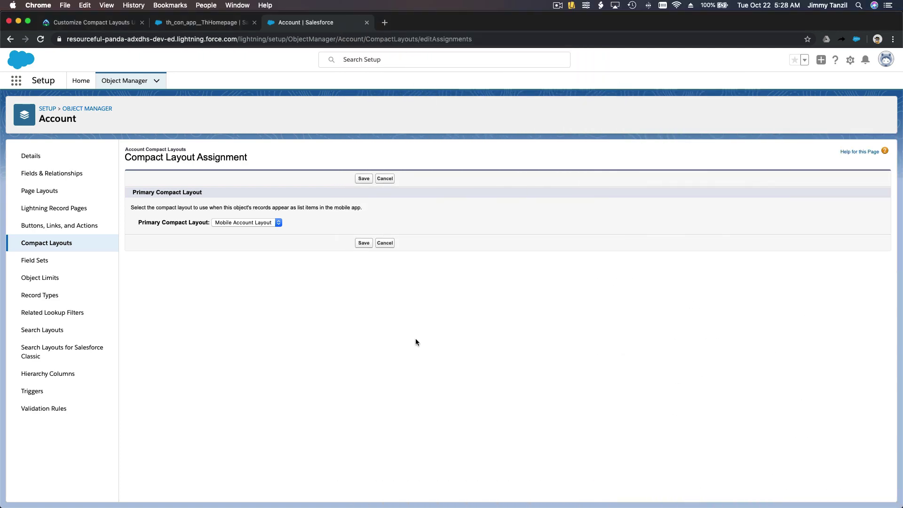
left_click(93, 23)
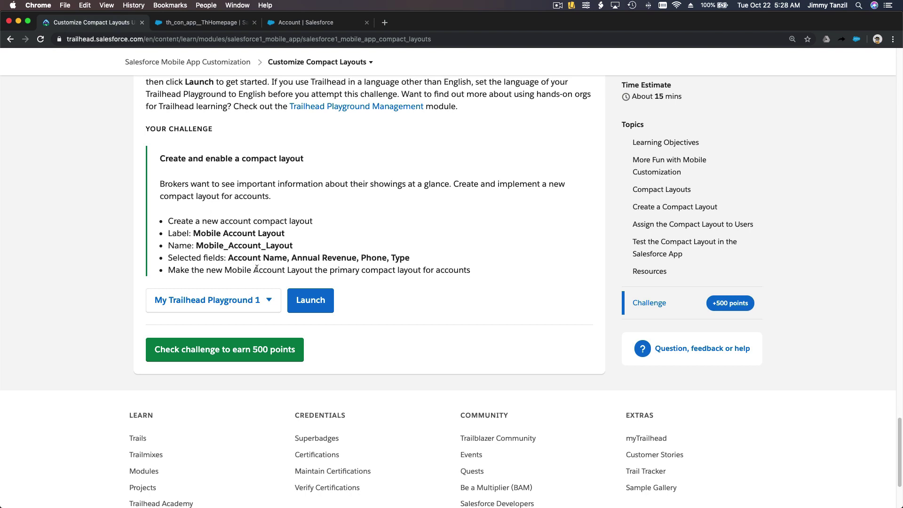
left_click(231, 351)
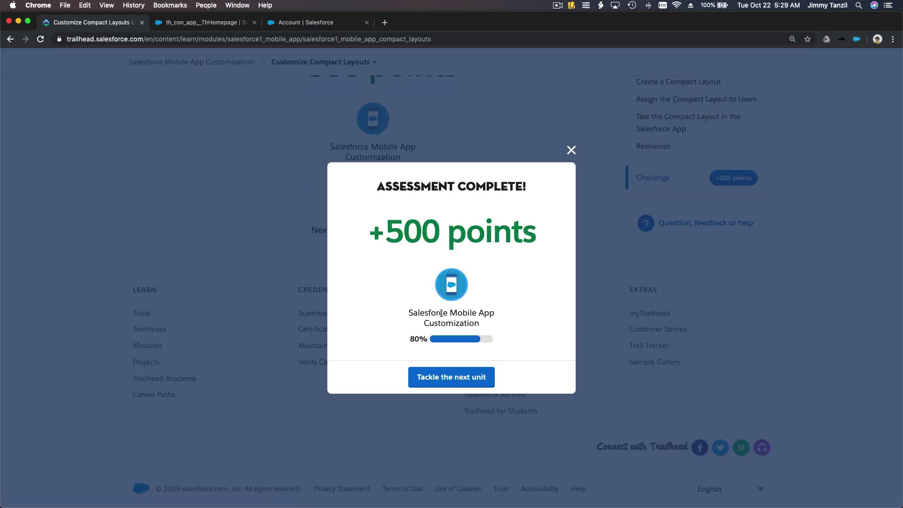
left_click(557, 5)
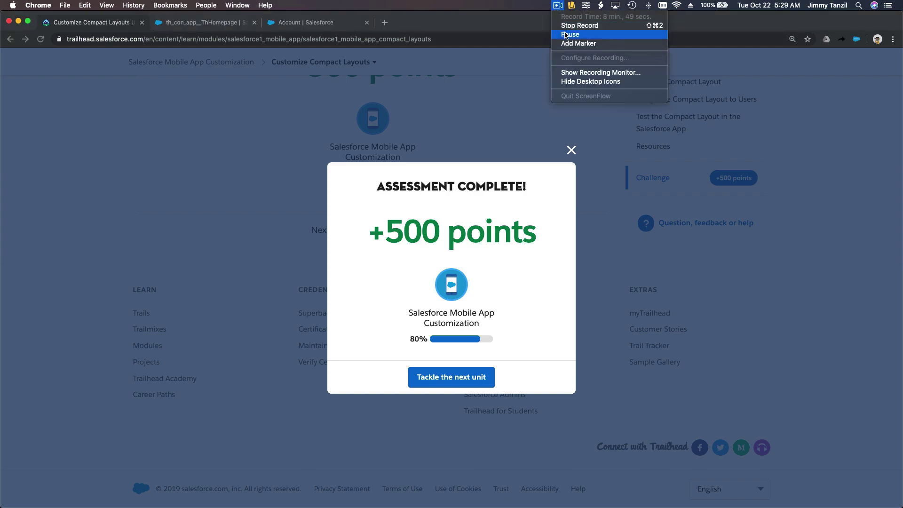